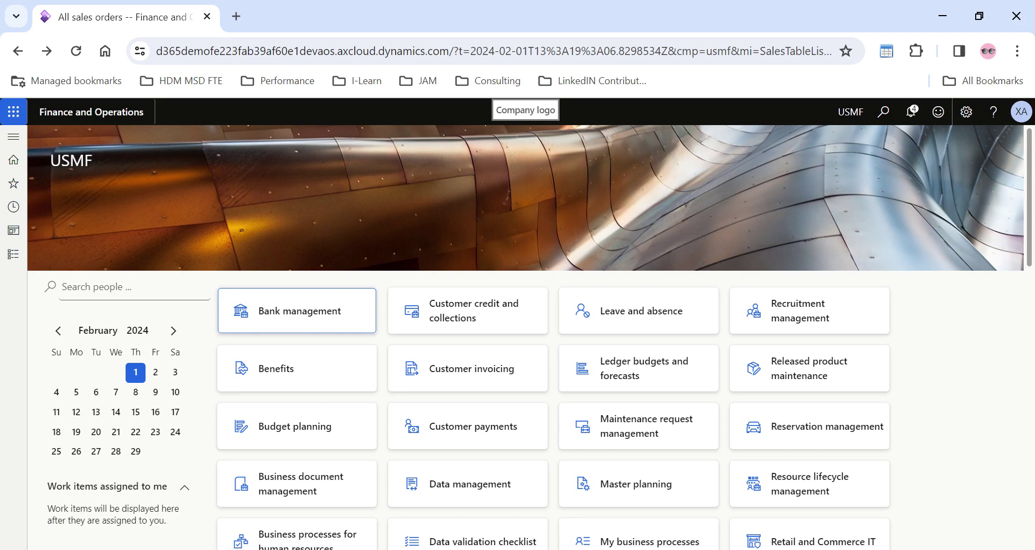
left_click(14, 254)
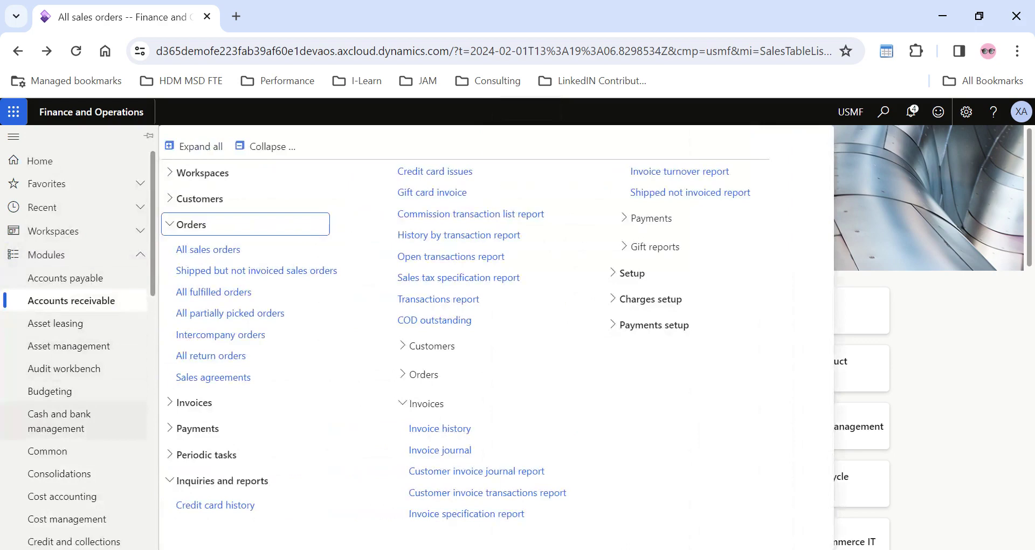
scroll(104, 432, "down", 5)
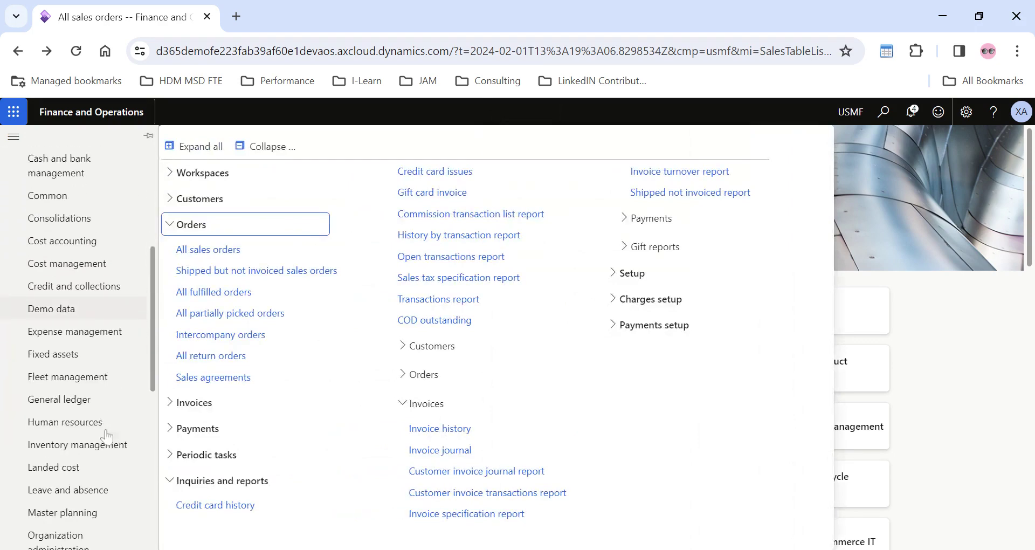
left_click(963, 299)
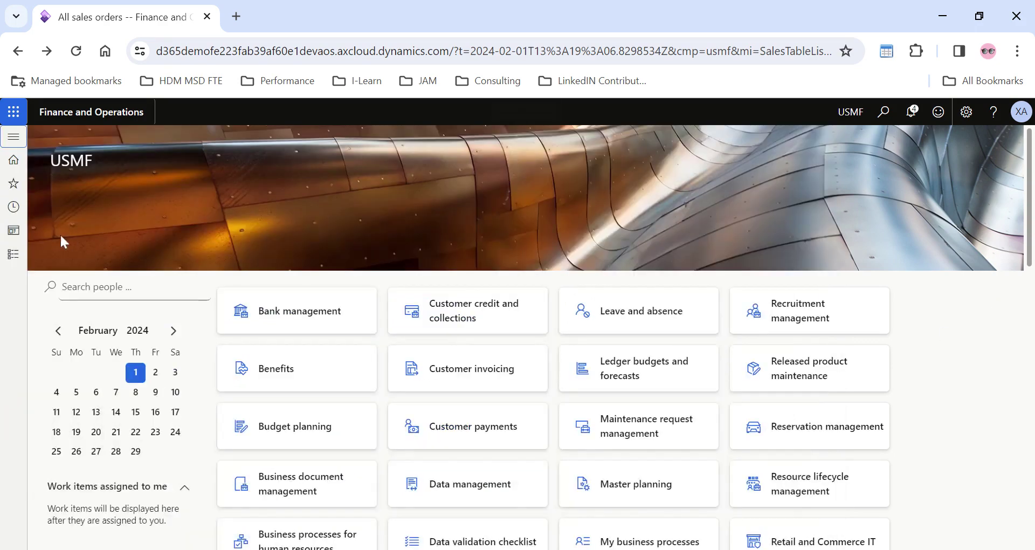
Step: Open the All sales orders list of the Sales and marketing module
left_click(17, 258)
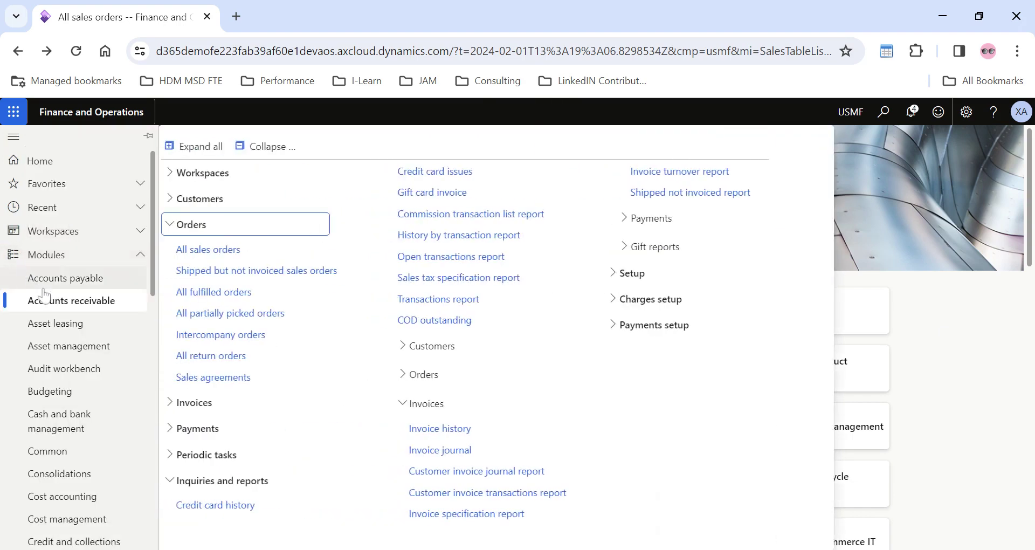
scroll(92, 340, "down", 4)
scroll(108, 340, "down", 6)
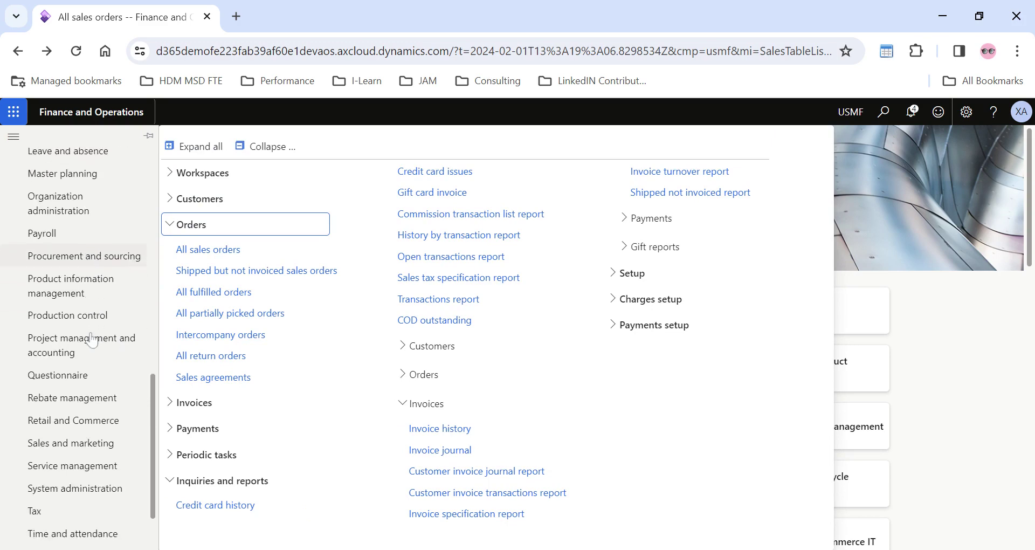
scroll(108, 270, "up", 7)
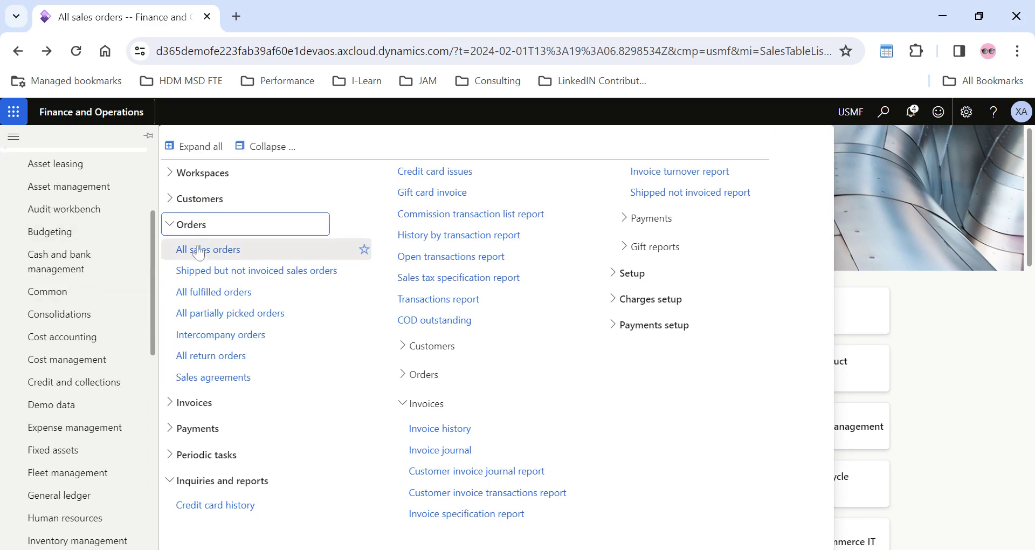
scroll(91, 353, "down", 3)
scroll(90, 353, "down", 5)
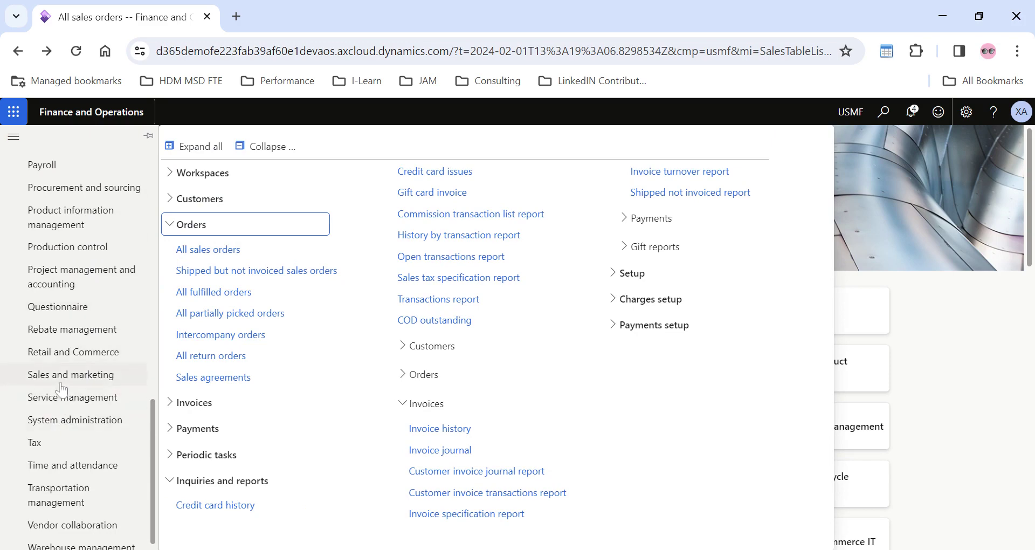
left_click(61, 381)
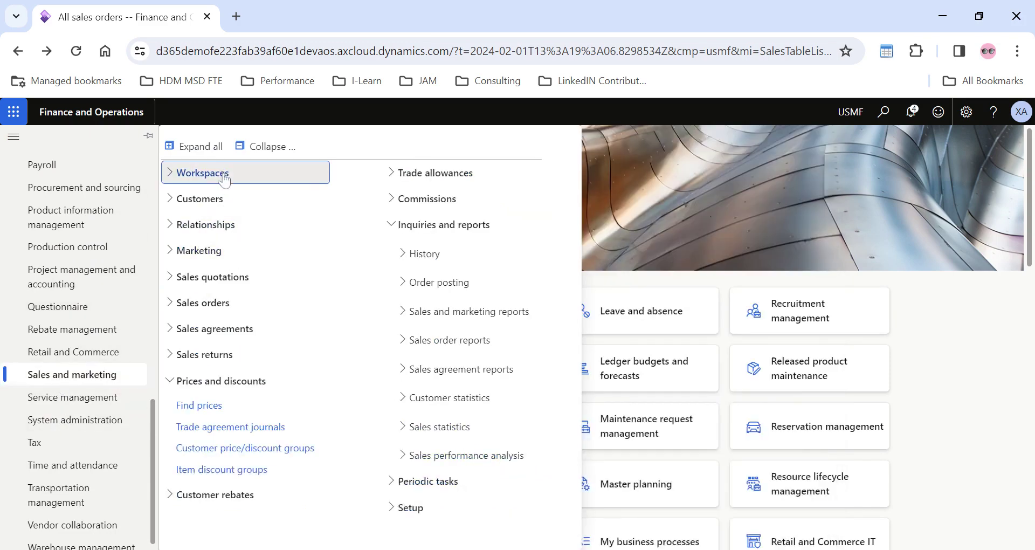
left_click(201, 305)
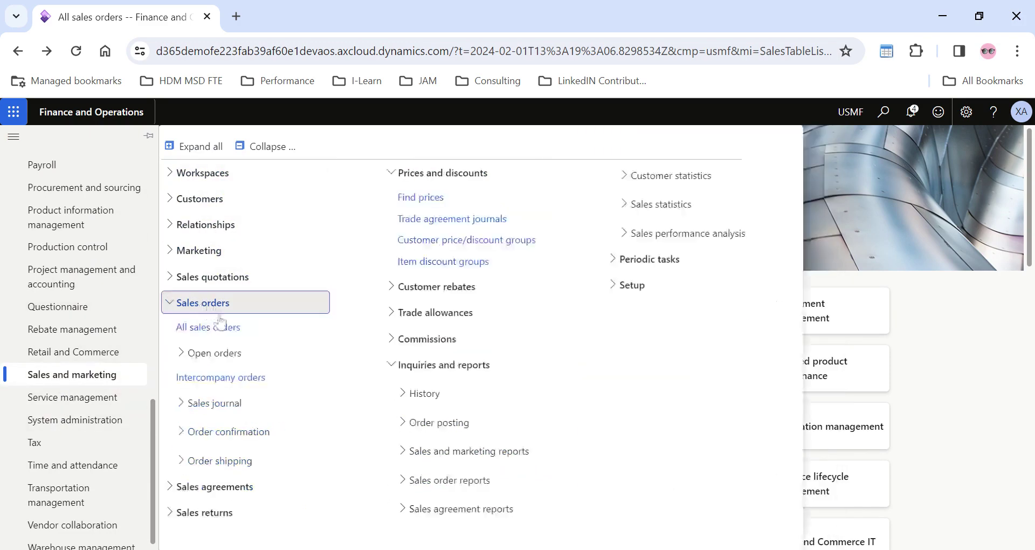
left_click(218, 328)
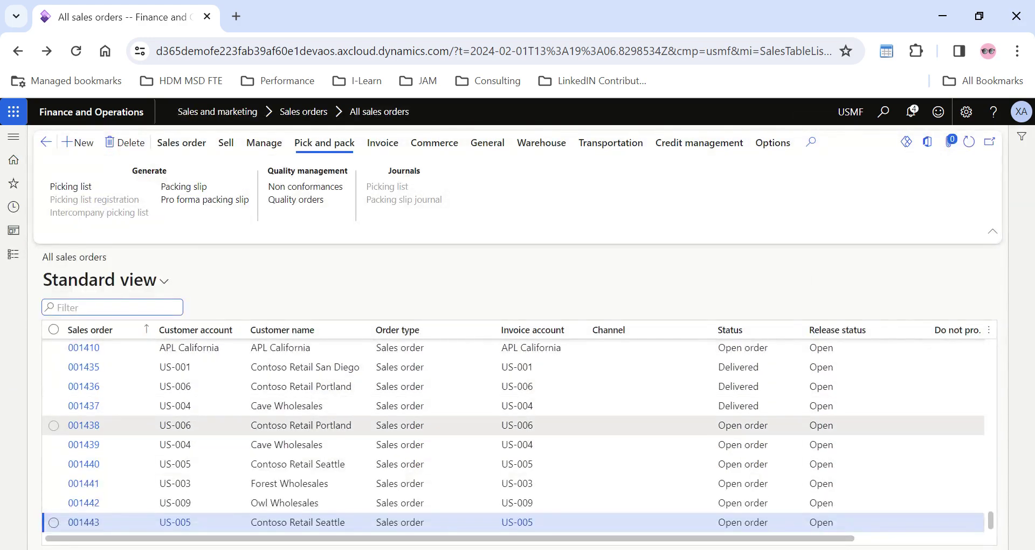
Step: Start packing slip posting for the open Contoso Retail Portland sales order and set its quantity parameter to All
left_click(175, 425)
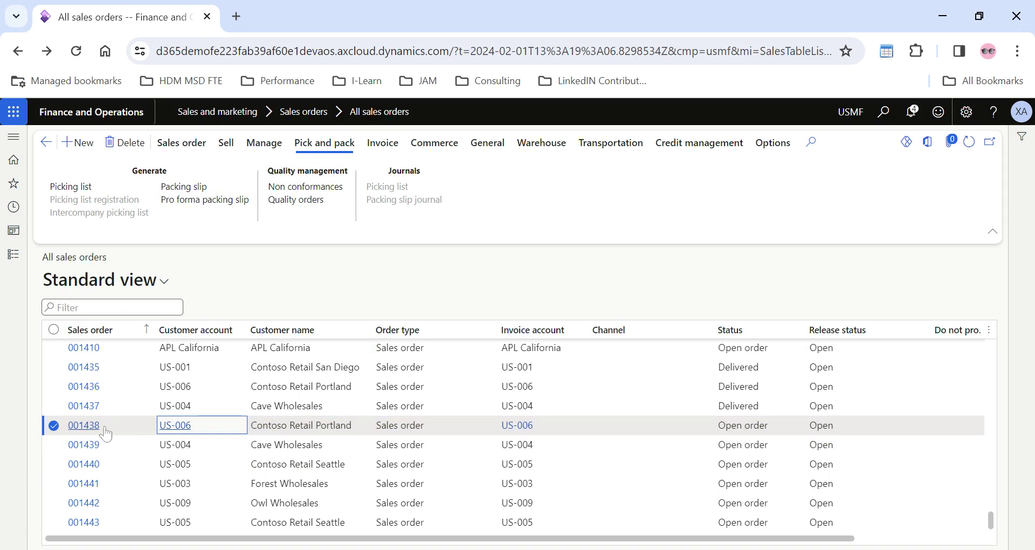
left_click(180, 190)
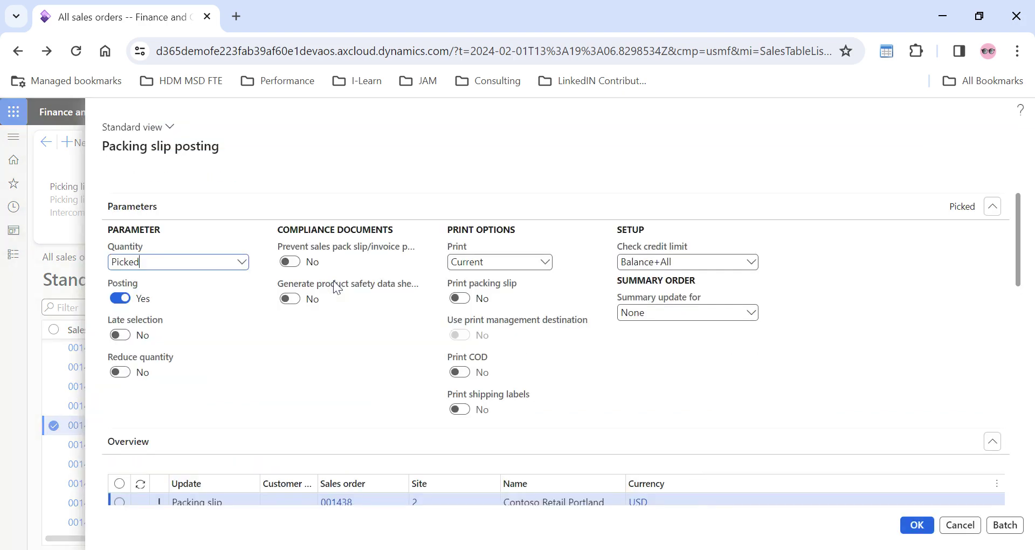
scroll(277, 377, "down", 1)
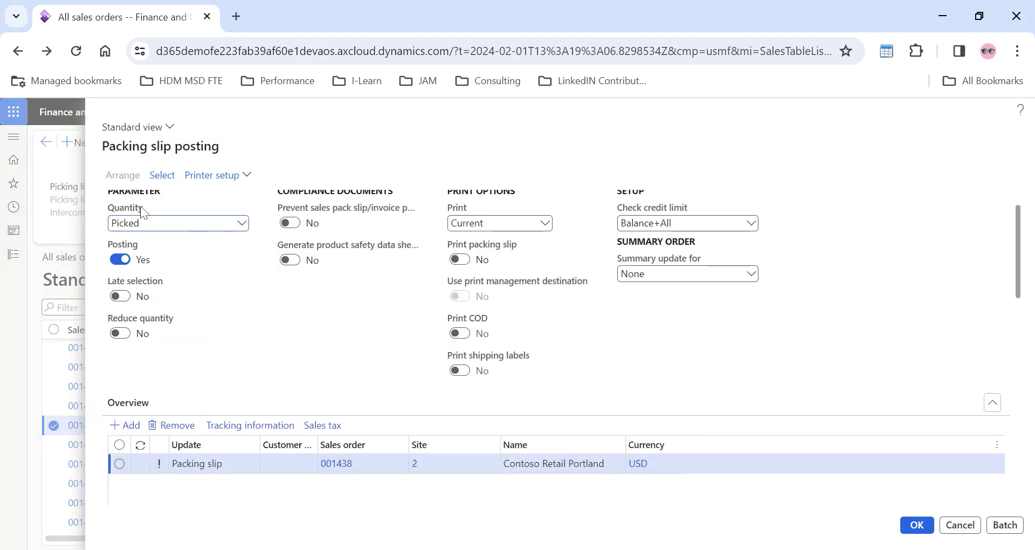
left_click(141, 223)
left_click(242, 227)
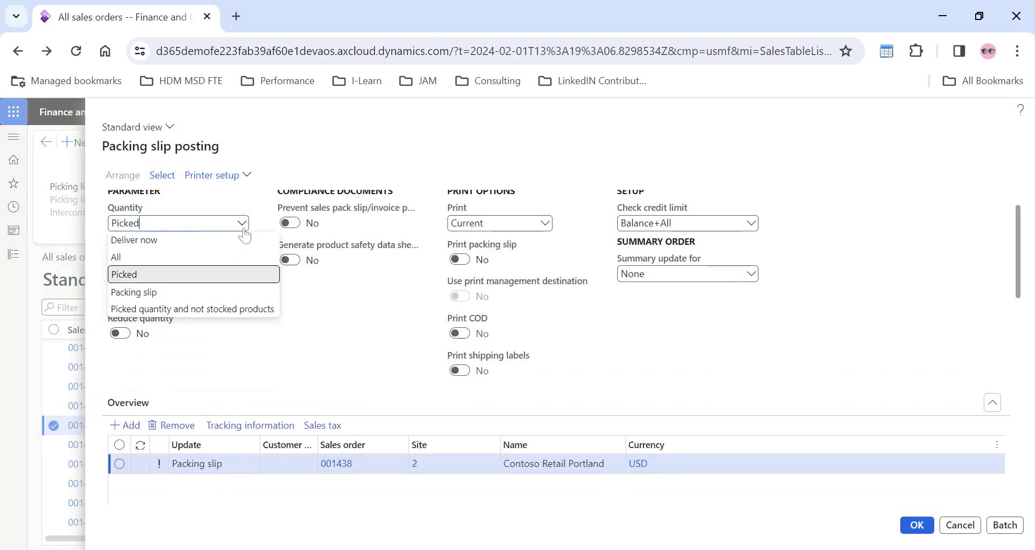
left_click(142, 255)
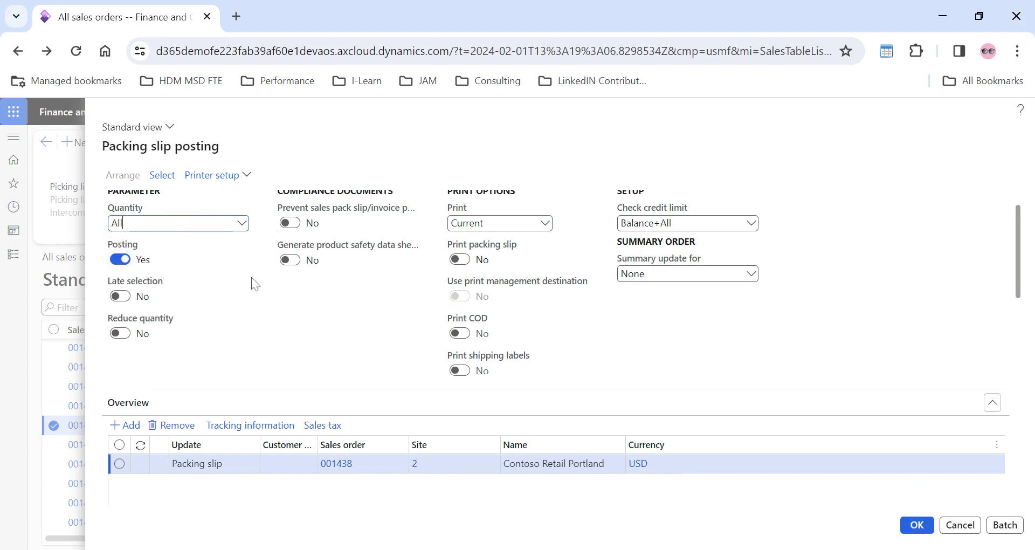
Step: Open the Pick page for the HDMI 6' Cables line of the packing slip
scroll(255, 285, "down", 3)
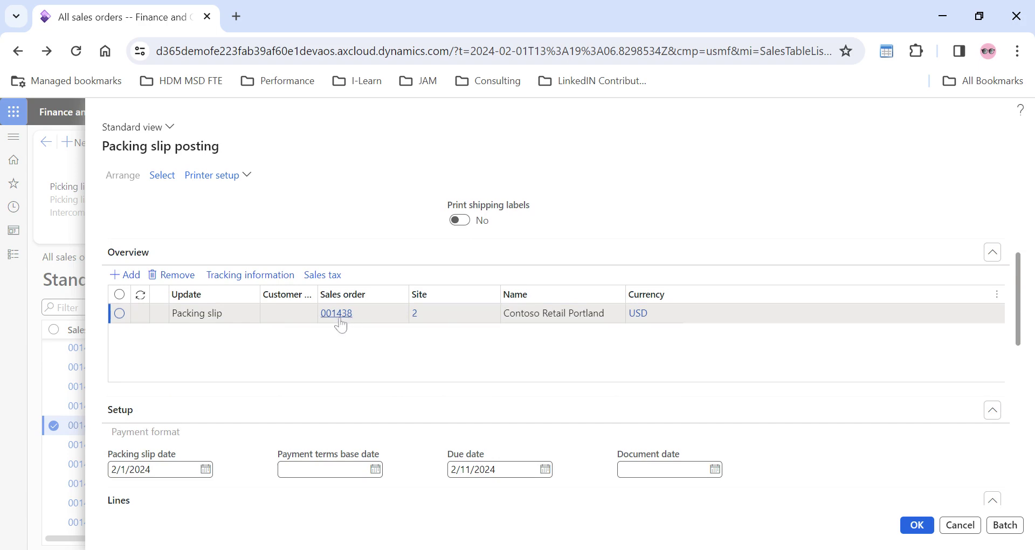
scroll(343, 351, "down", 1)
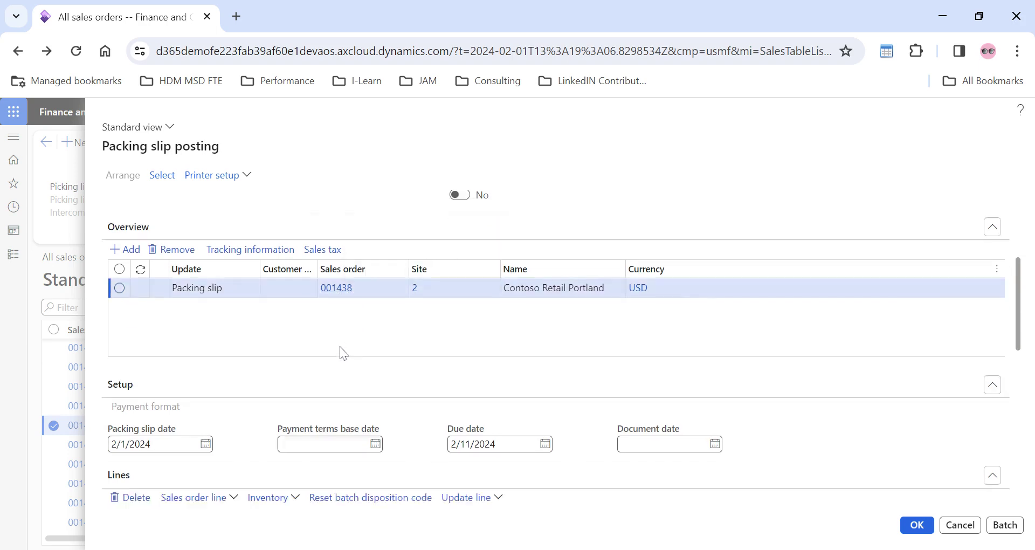
scroll(343, 353, "down", 3)
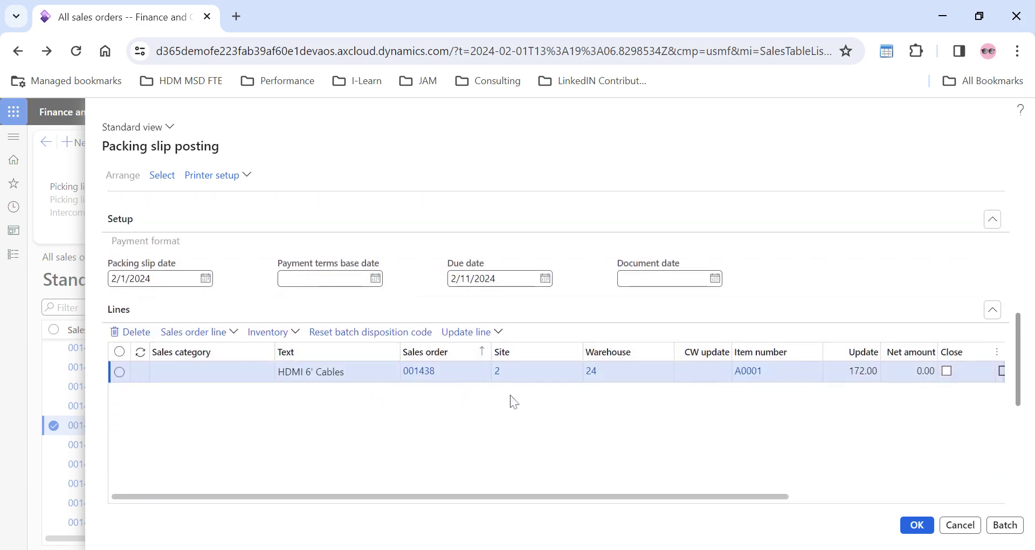
left_click(497, 336)
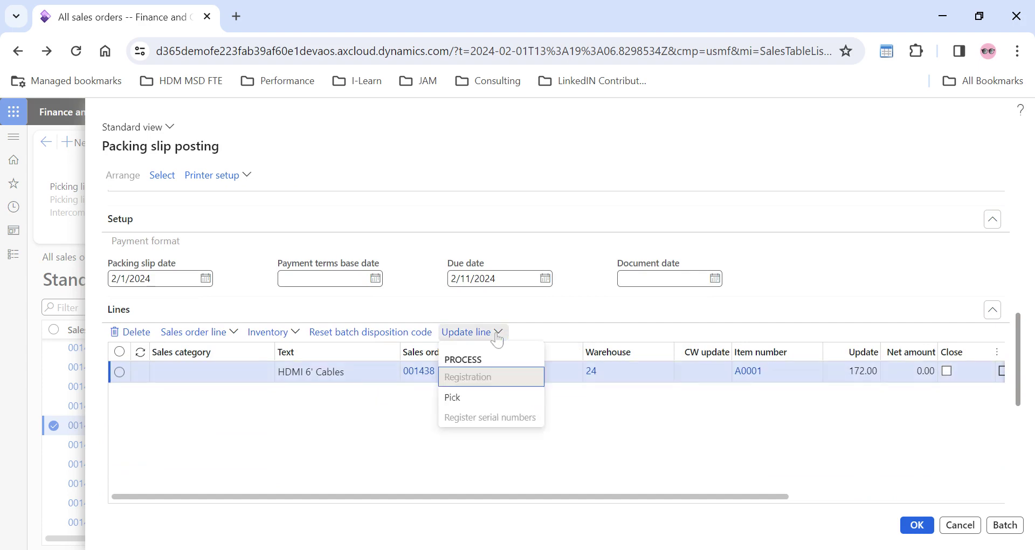
left_click(460, 401)
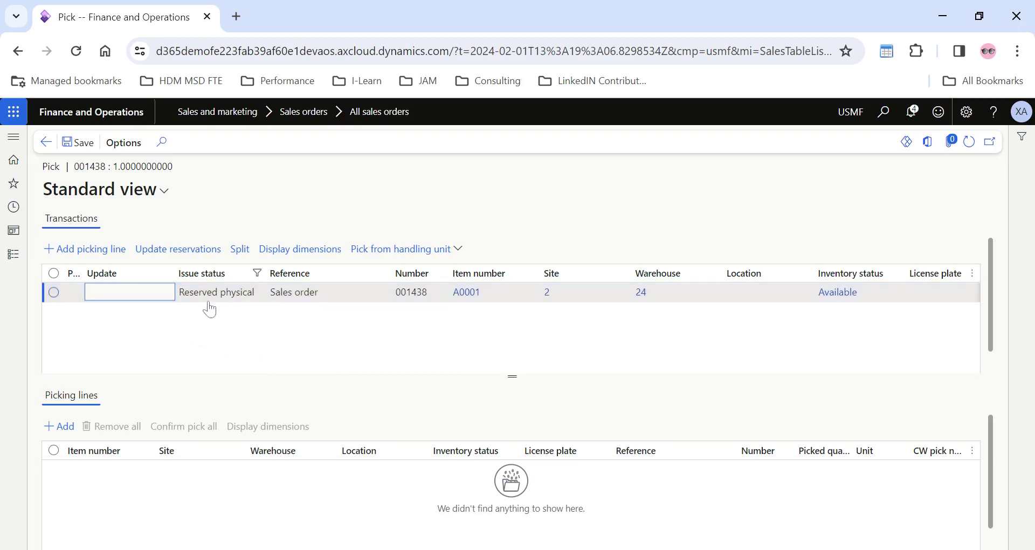
Step: Add a picking line for the reserved item A0001, set its location to 10000 and confirm the pick
left_click(108, 258)
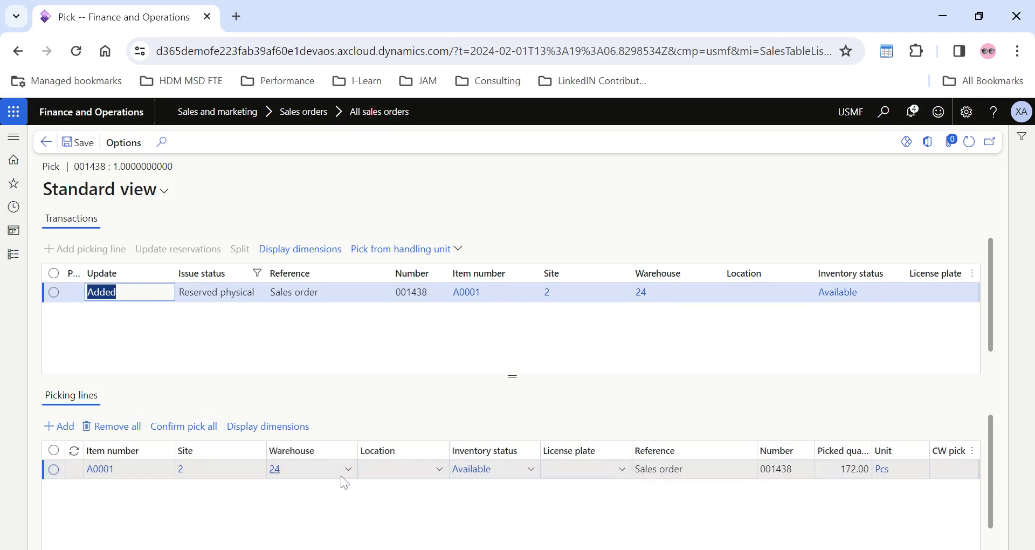
left_click(438, 479)
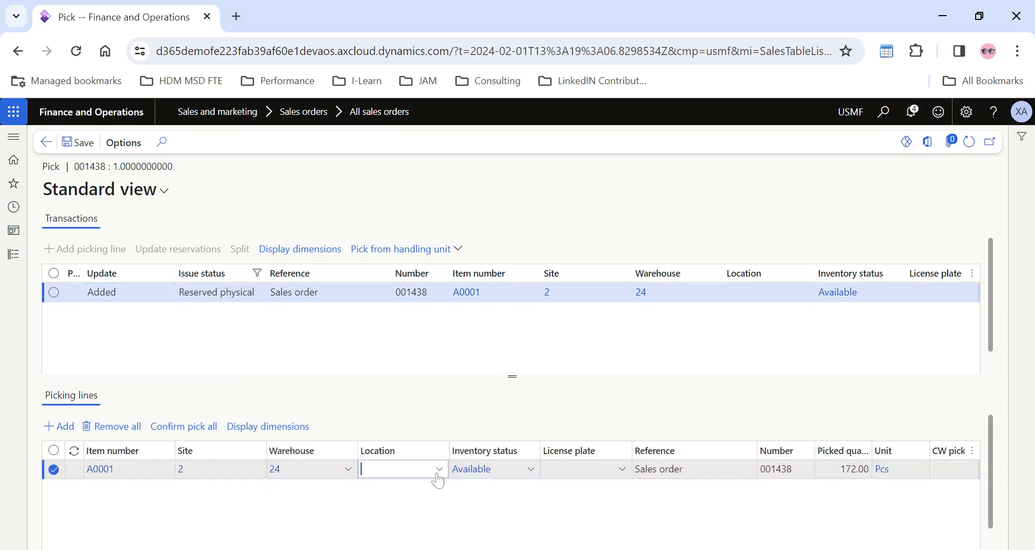
left_click(438, 475)
left_click(377, 351)
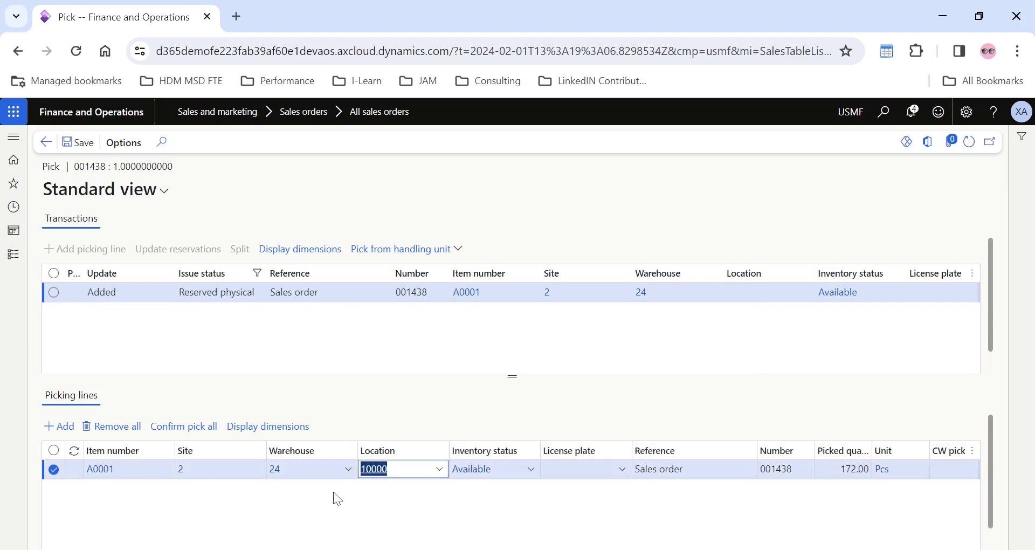
left_click(184, 427)
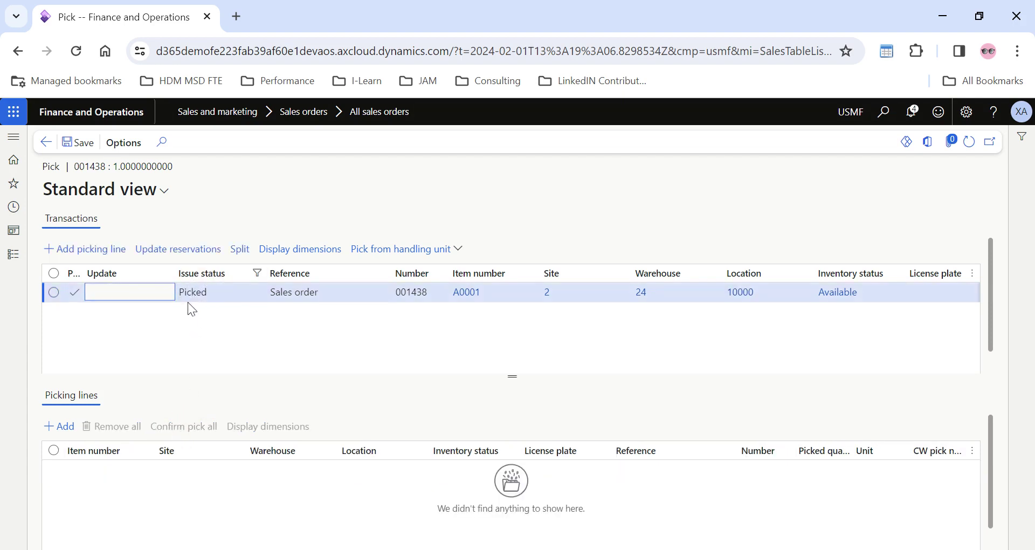
Step: Return to the packing slip posting, review its parameters and lines, and post it without printing
left_click(45, 142)
scroll(442, 410, "up", 5)
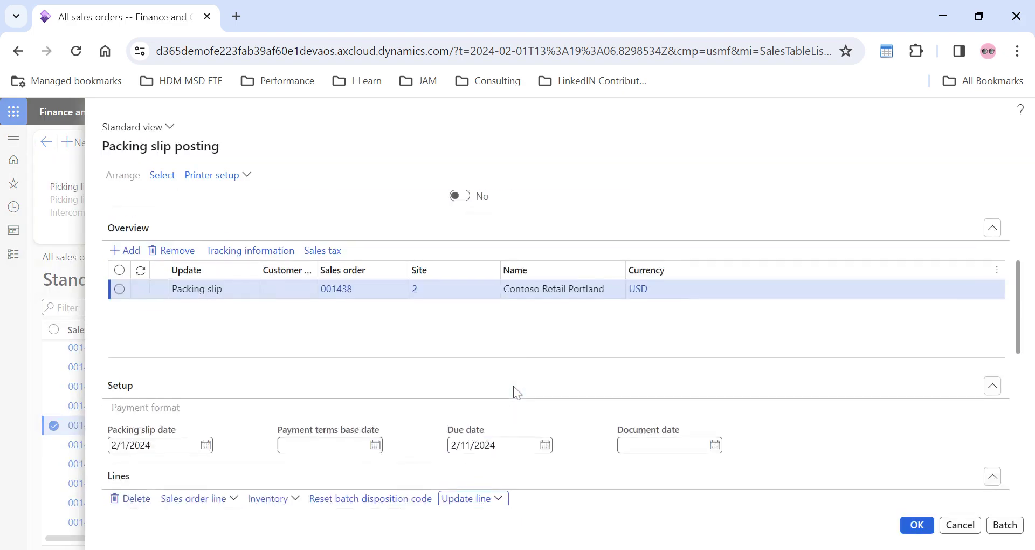
scroll(380, 318, "up", 2)
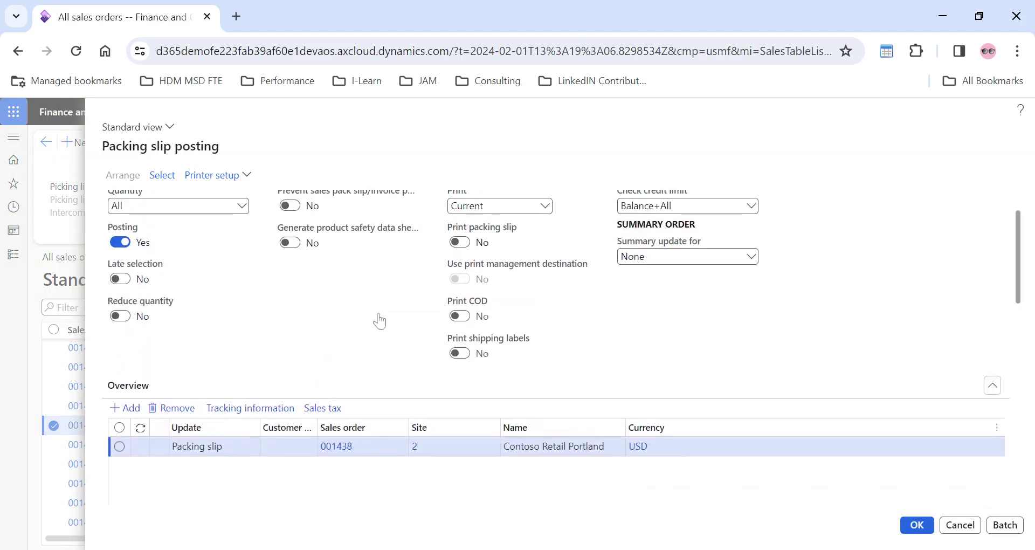
scroll(376, 321, "down", 10)
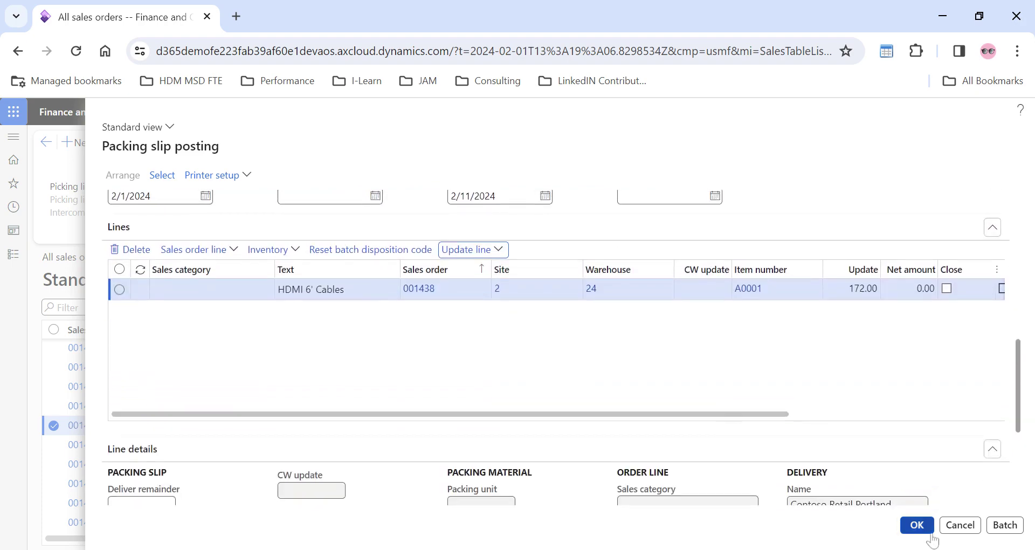
left_click(917, 524)
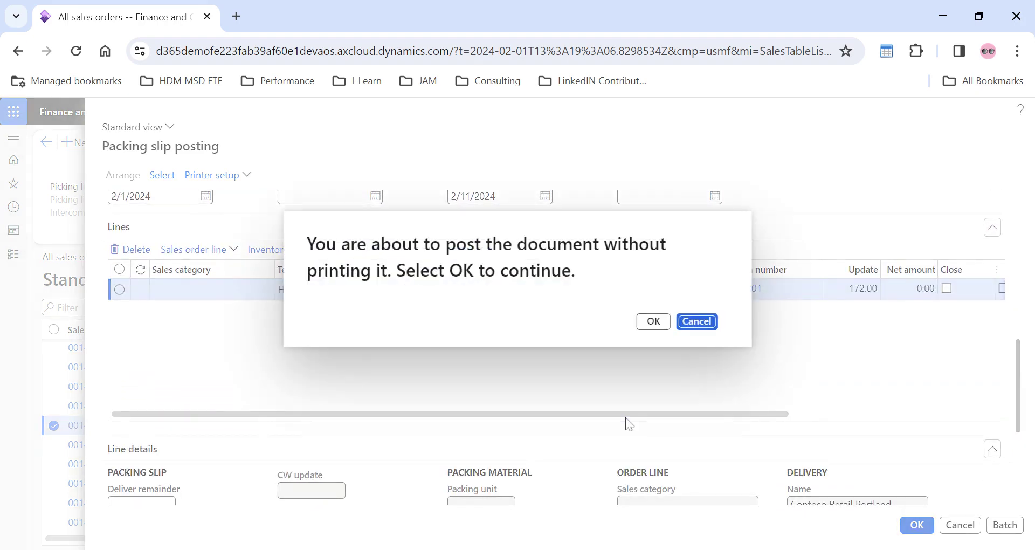
left_click(653, 322)
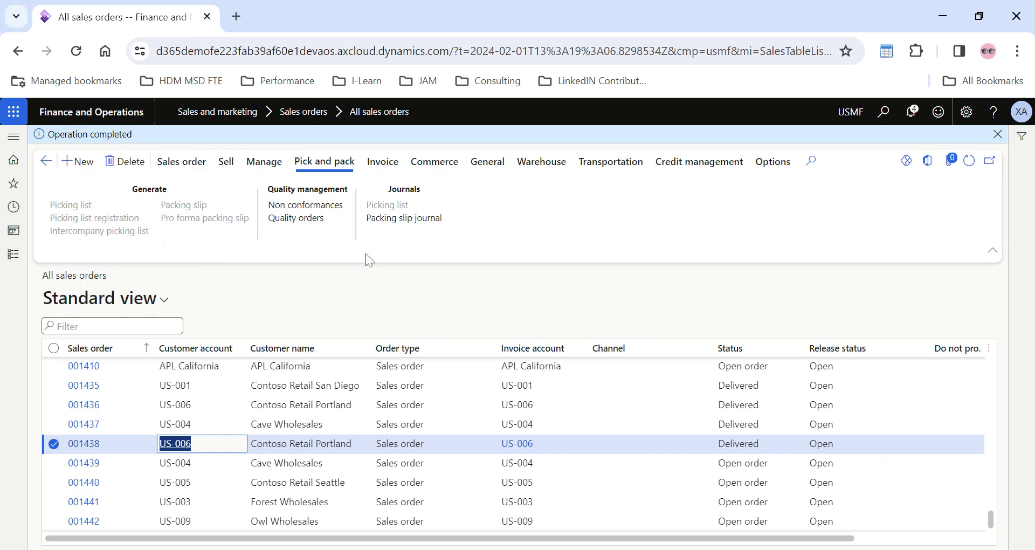
left_click(199, 463)
left_click(203, 485)
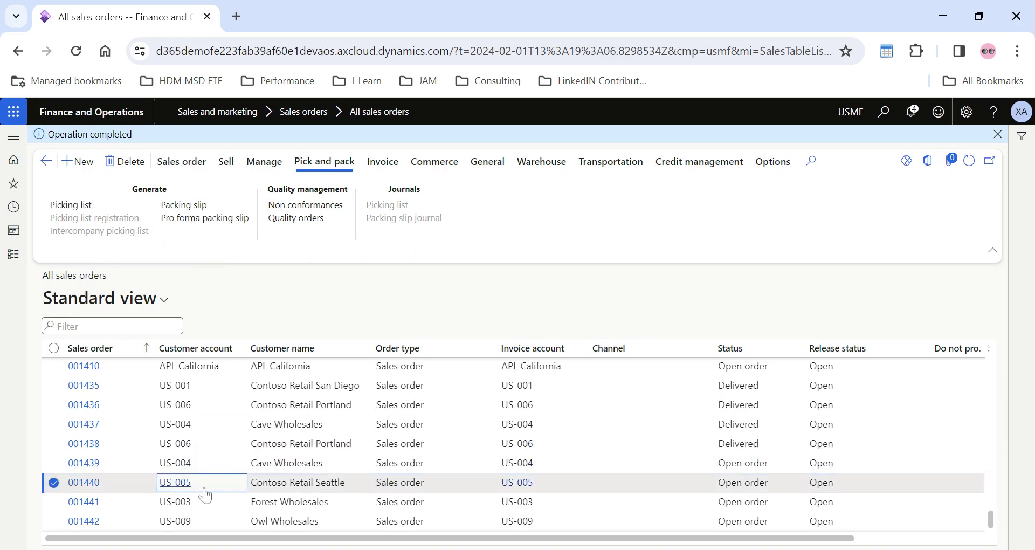
left_click(205, 497)
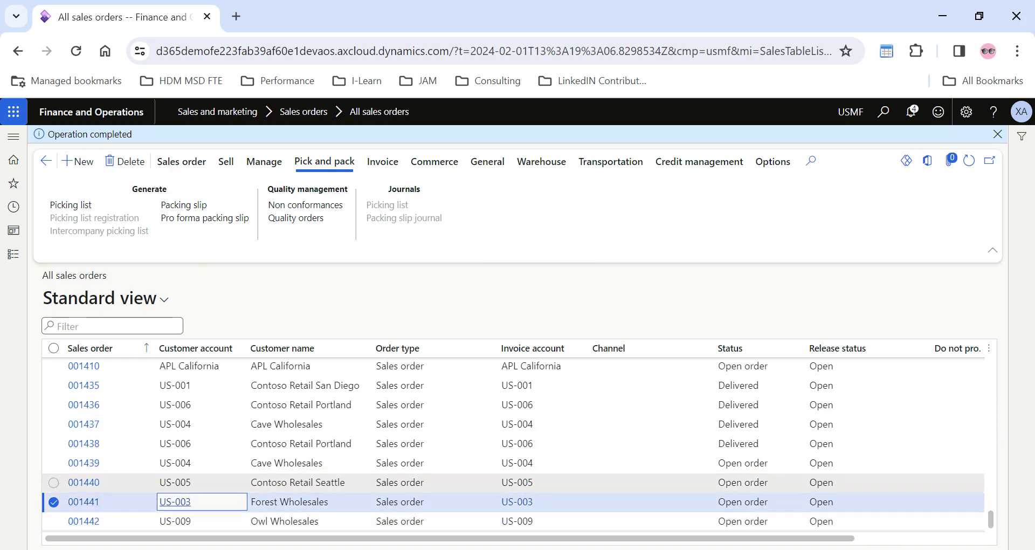
left_click(200, 482)
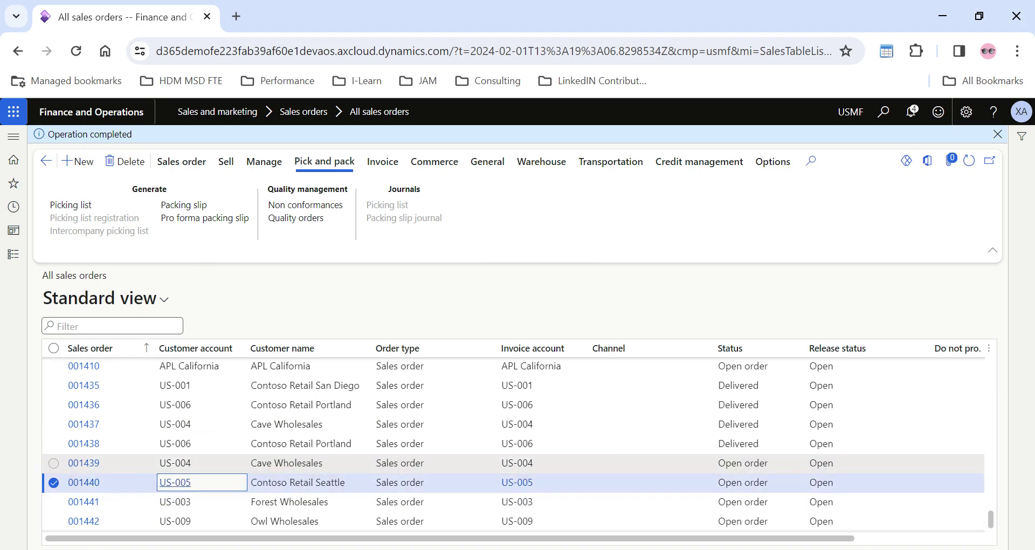
Step: Start packing slip posting for the open Cave Wholesales sales order, check its overview line, and open the order selection query
left_click(144, 468)
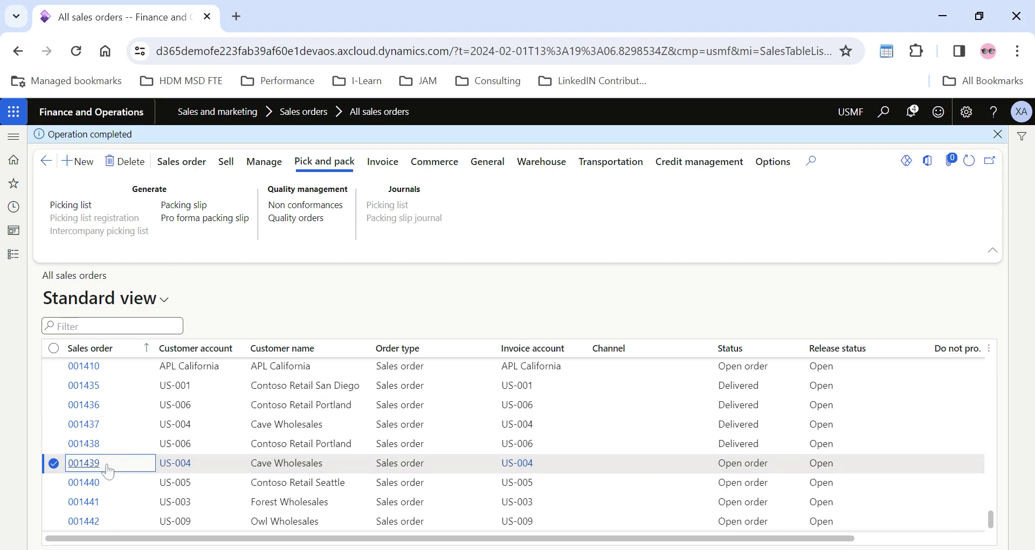
left_click(175, 209)
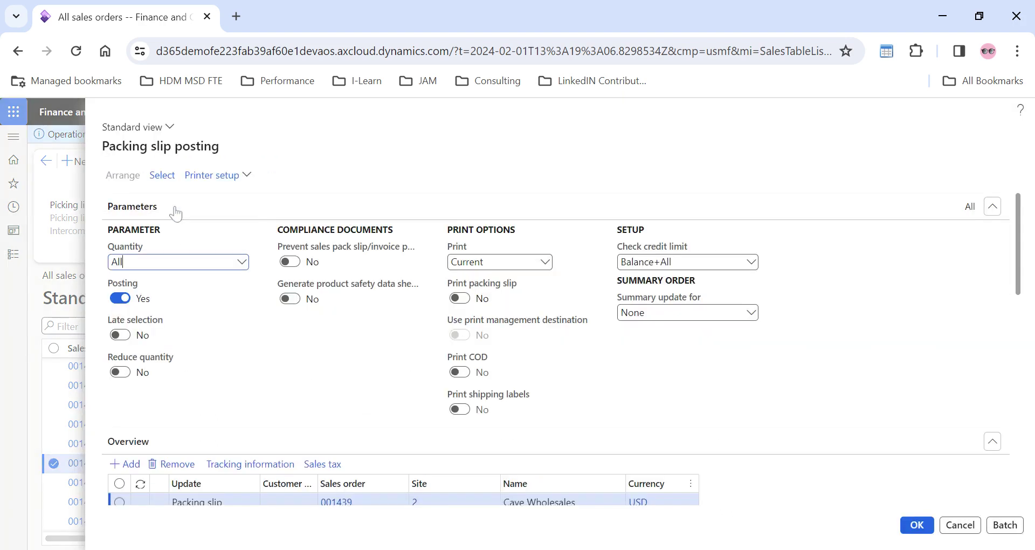
scroll(257, 336, "down", 2)
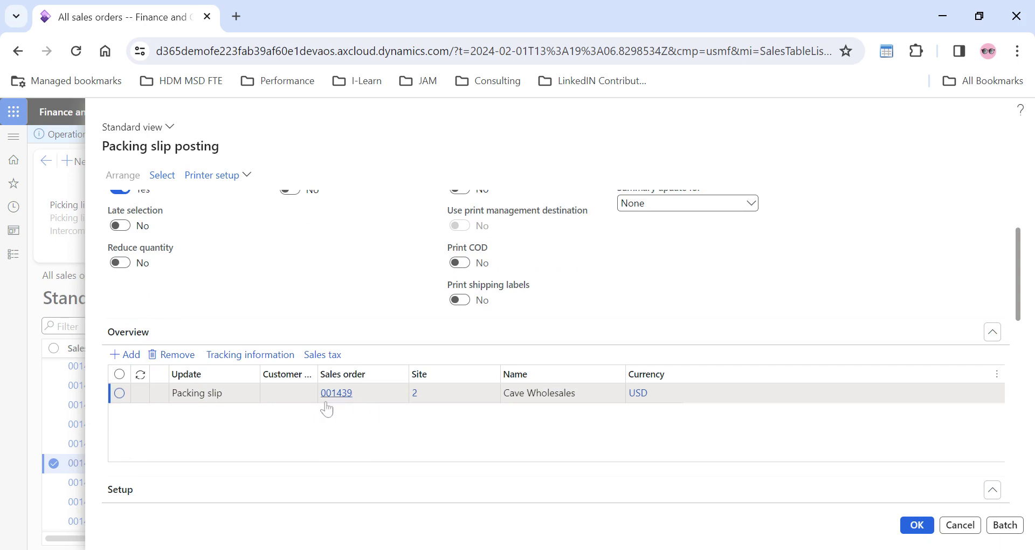
mouse_move(345, 402)
scroll(341, 423, "up", 2)
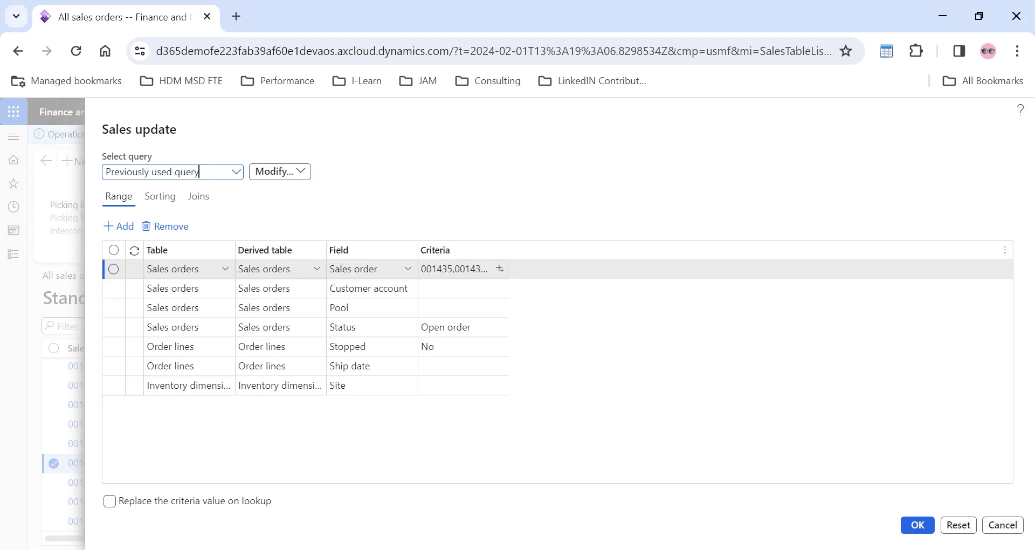
Step: Look over the Customer account, Pool and Status ranges of the Sales update query
left_click(400, 288)
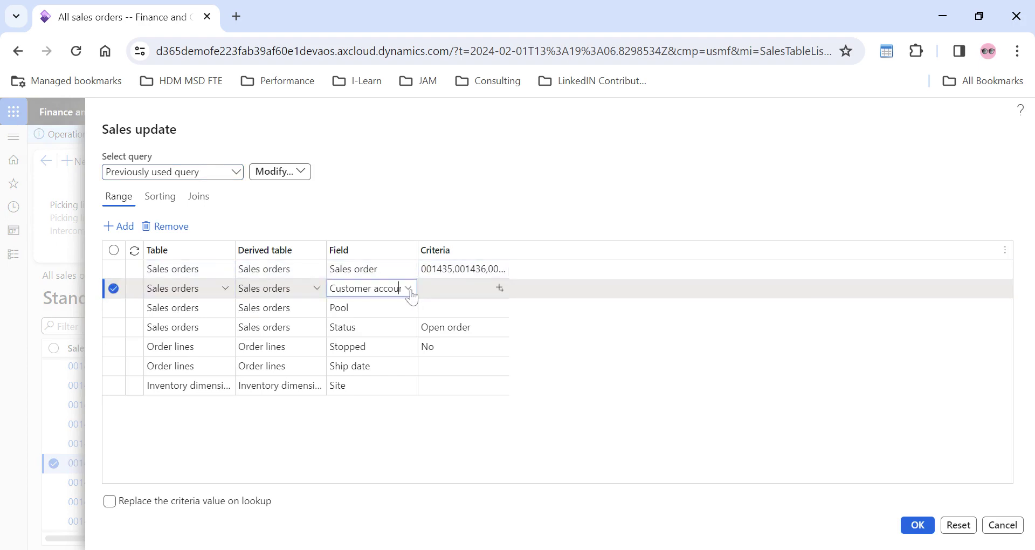
left_click(409, 289)
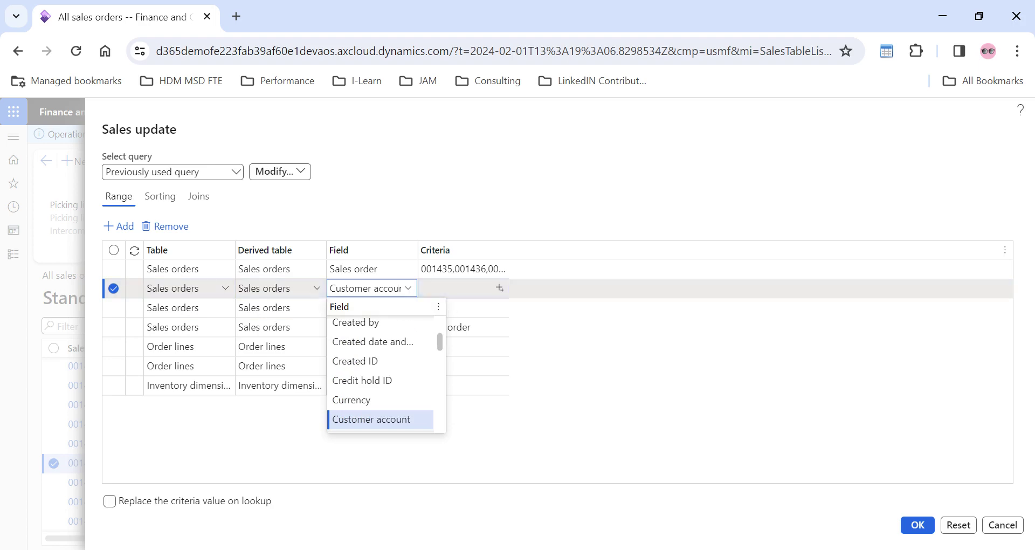
key("Tab")
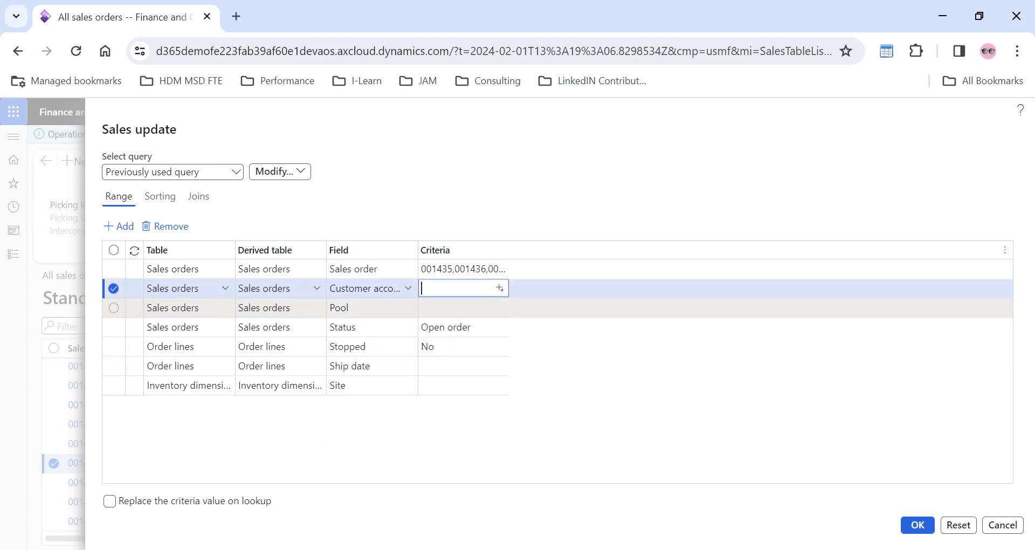
left_click(500, 308)
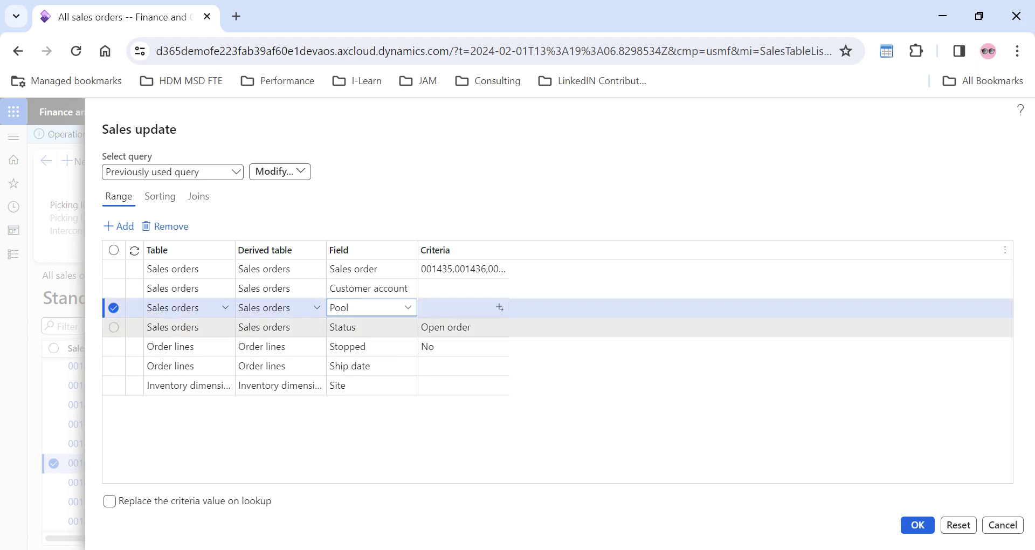
left_click(496, 327)
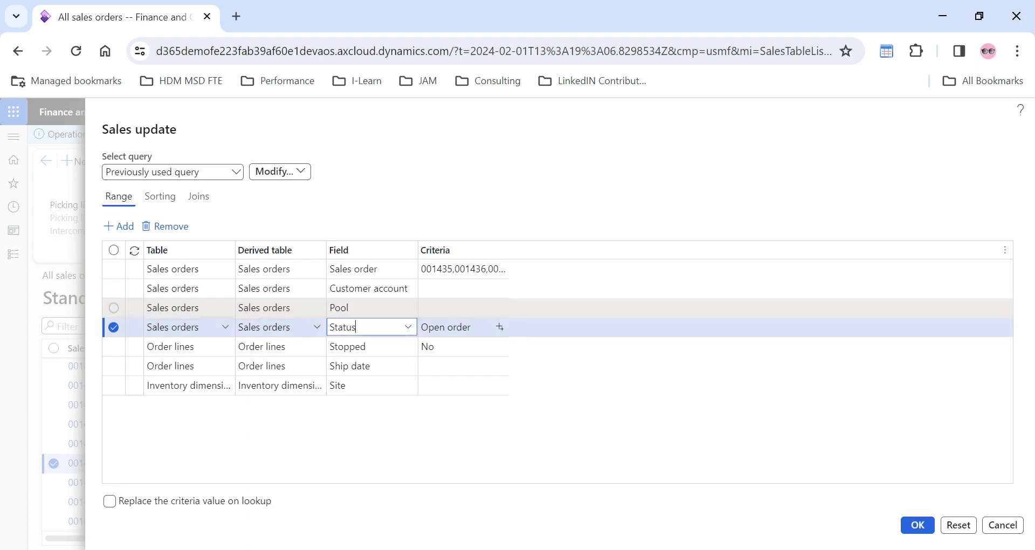
Step: Replace the Sales order range criteria with the first Contoso Retail Seattle order, filtering the lookup by the start of the order number
left_click(500, 269)
key("Delete")
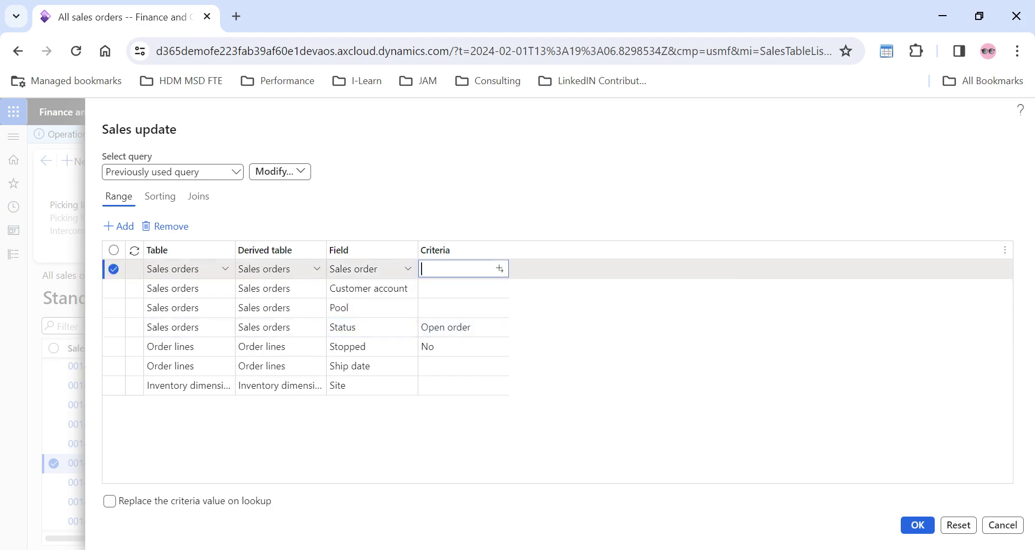
left_click(500, 269)
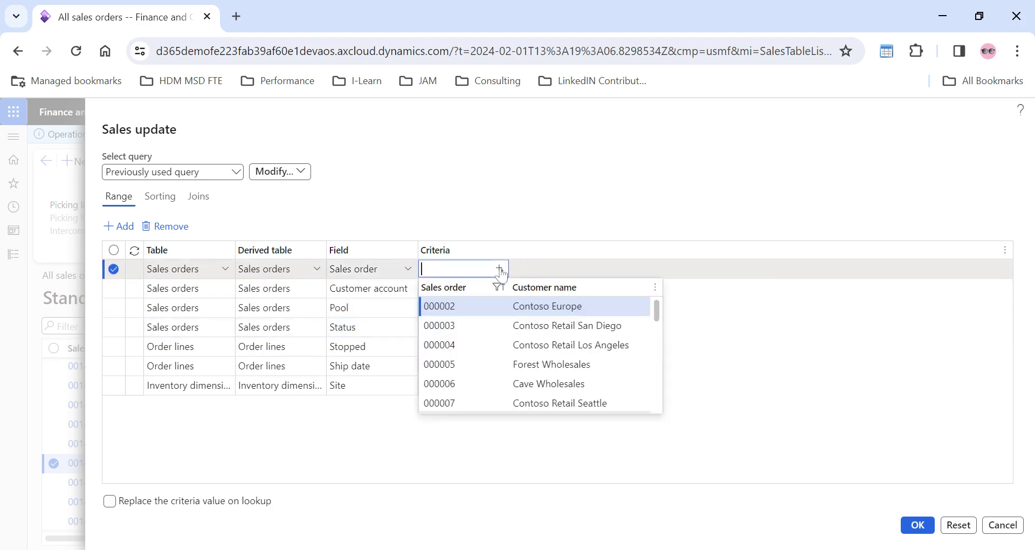
left_click(497, 287)
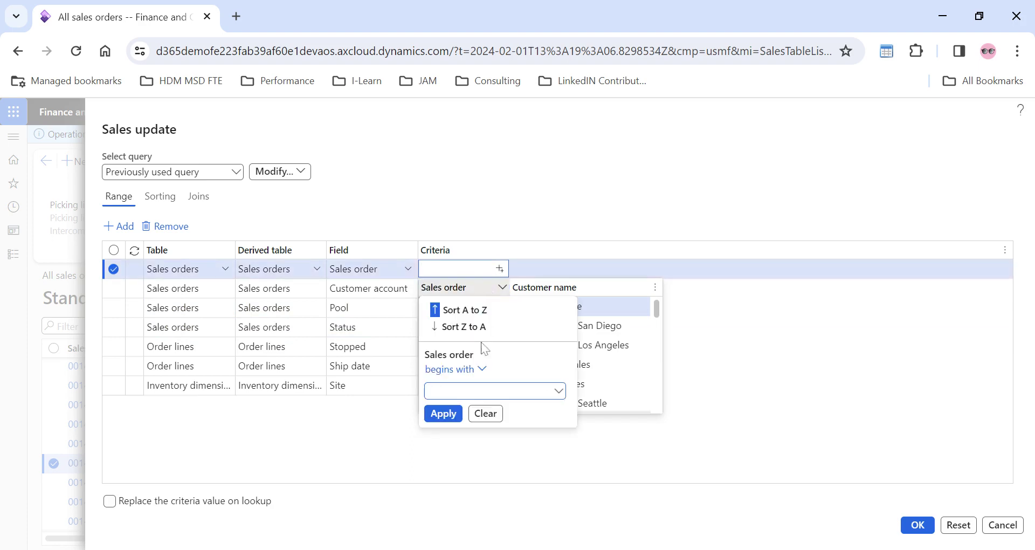
type("14")
key("BackSpace")
key("BackSpace")
type("00144")
key("Return")
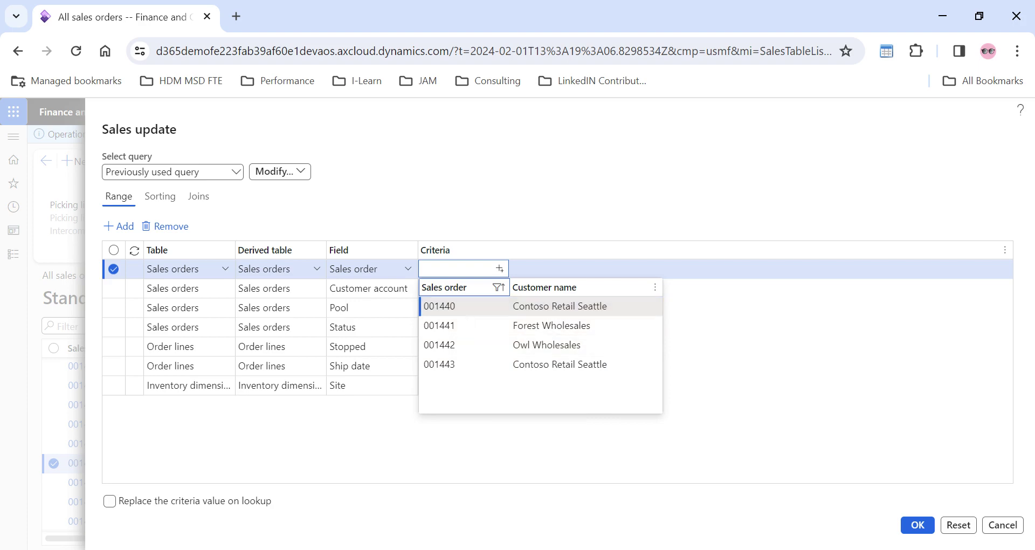
left_click(460, 306)
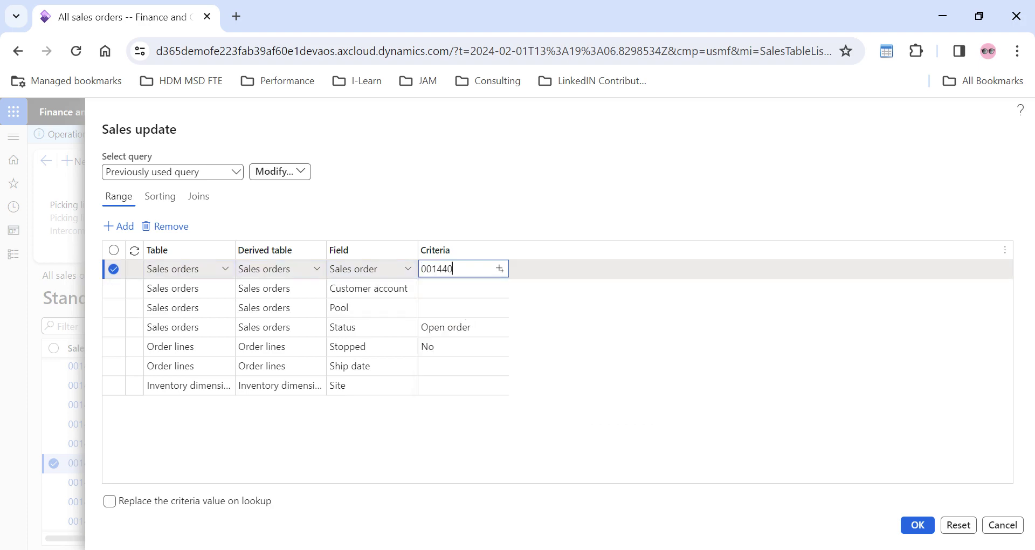
Step: Add the Forest Wholesales order to the Sales order criteria after a comma, filtering the lookup with "contains" 144
type(",")
left_click(501, 269)
left_click(469, 289)
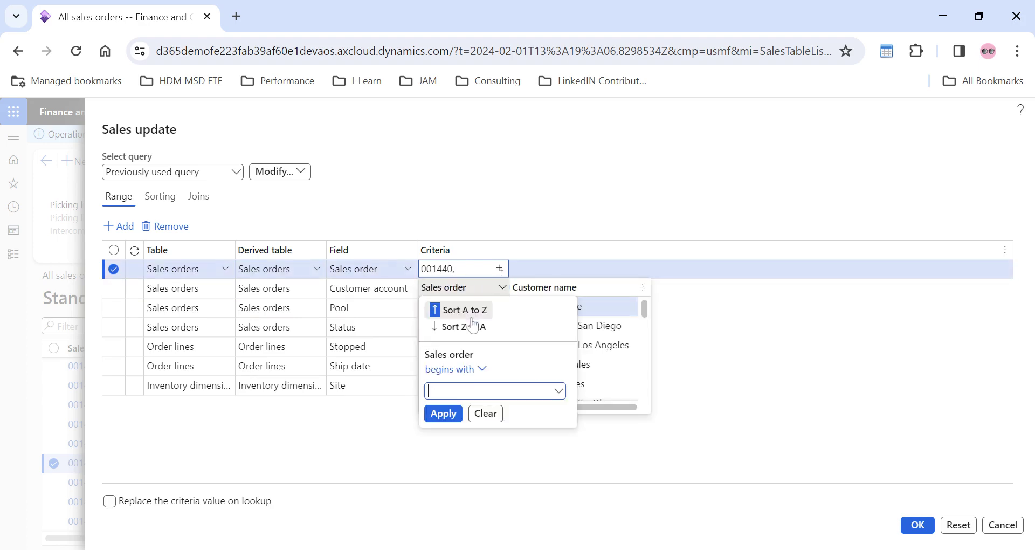
type("144")
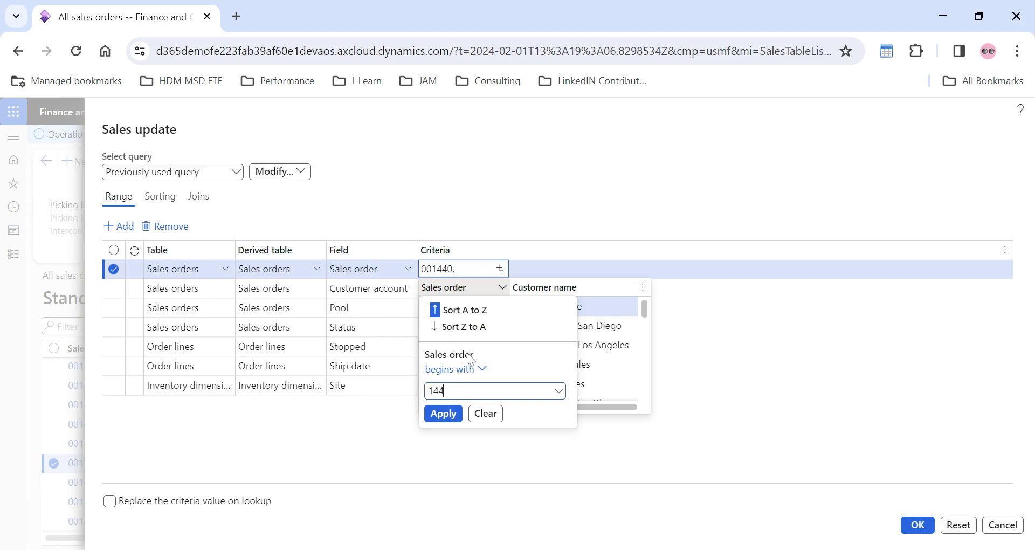
key("Return")
left_click(488, 288)
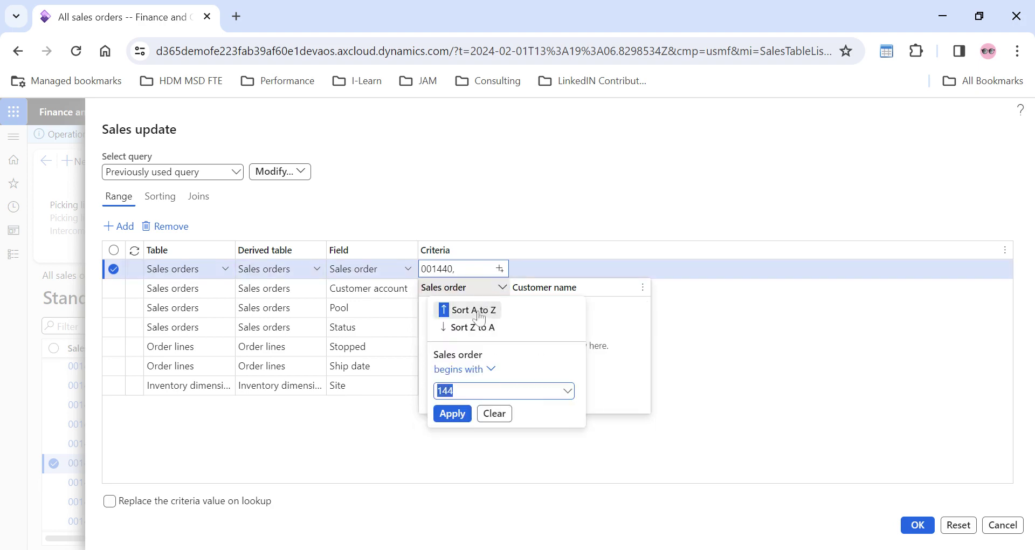
left_click(480, 370)
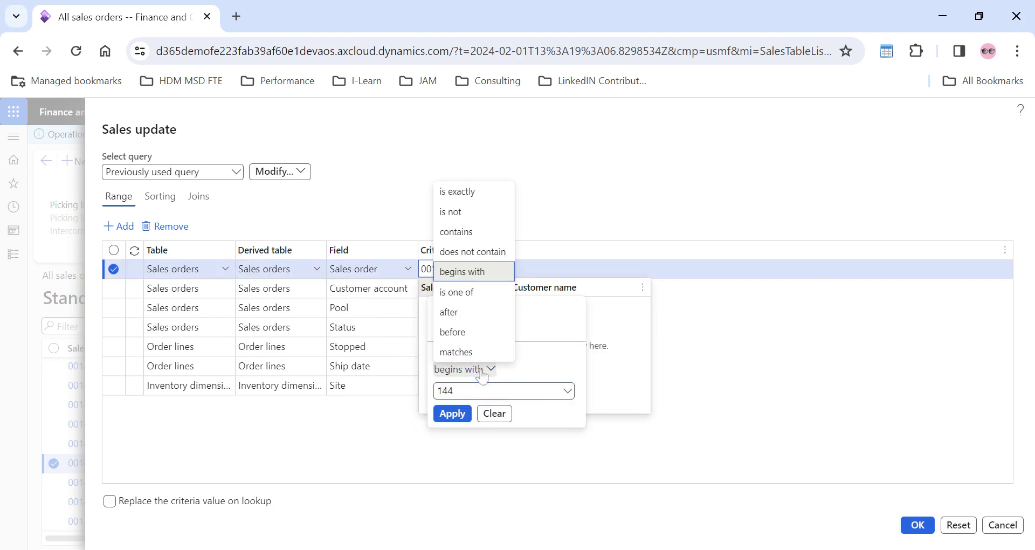
left_click(456, 232)
left_click(453, 413)
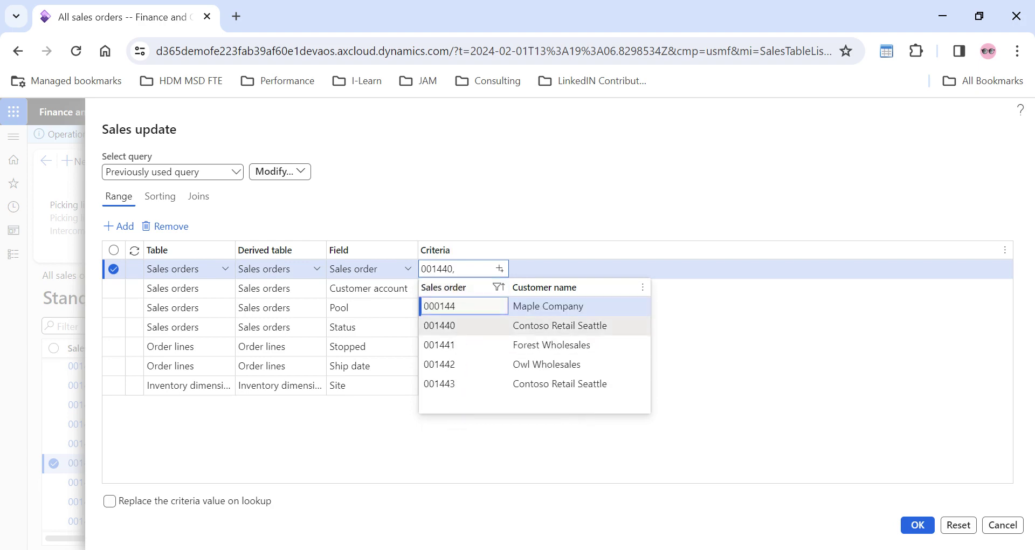
left_click(486, 345)
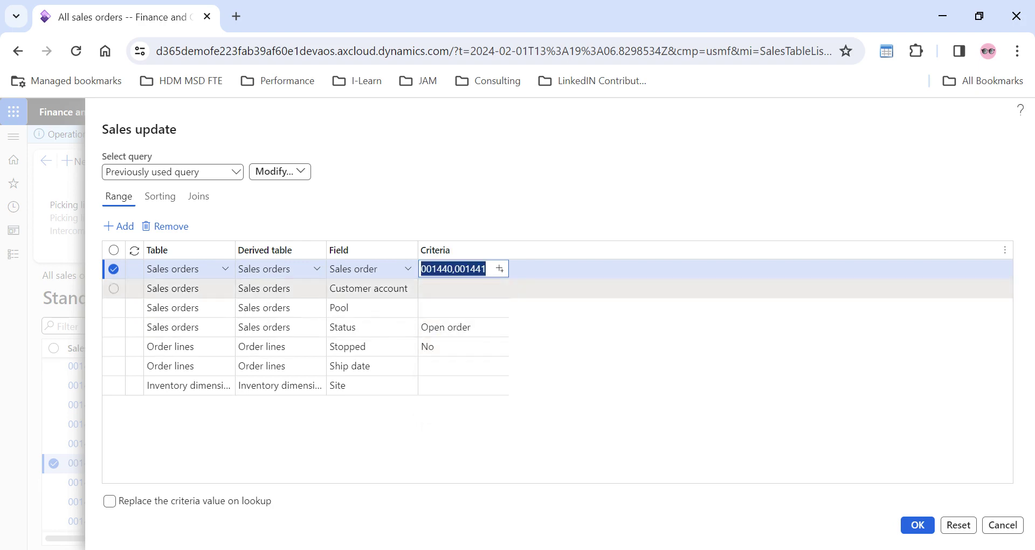
Step: Append the Owl Wholesales order to the comma-separated Sales order criteria, sorting the lookup by sales order Z to A
left_click(487, 269)
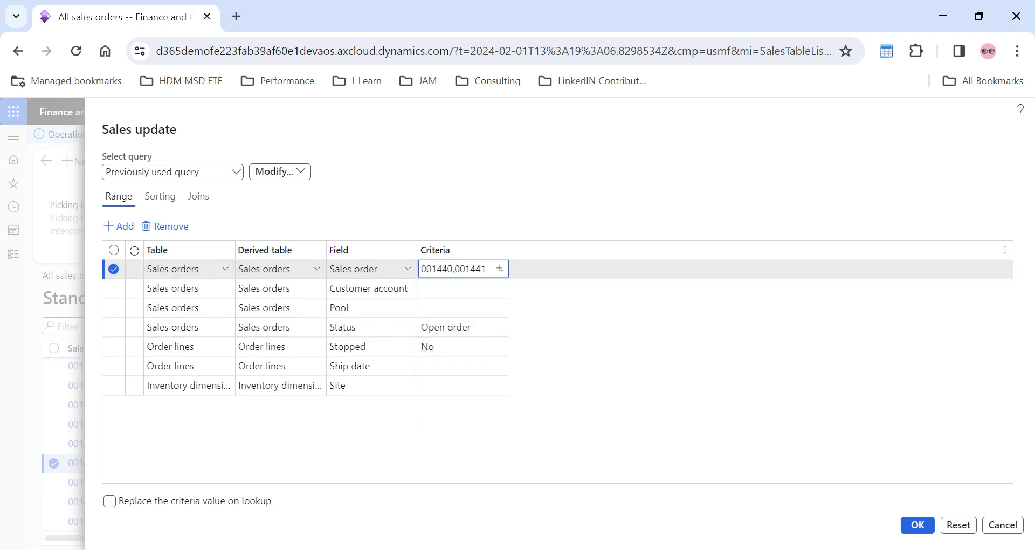
type(",")
left_click(500, 269)
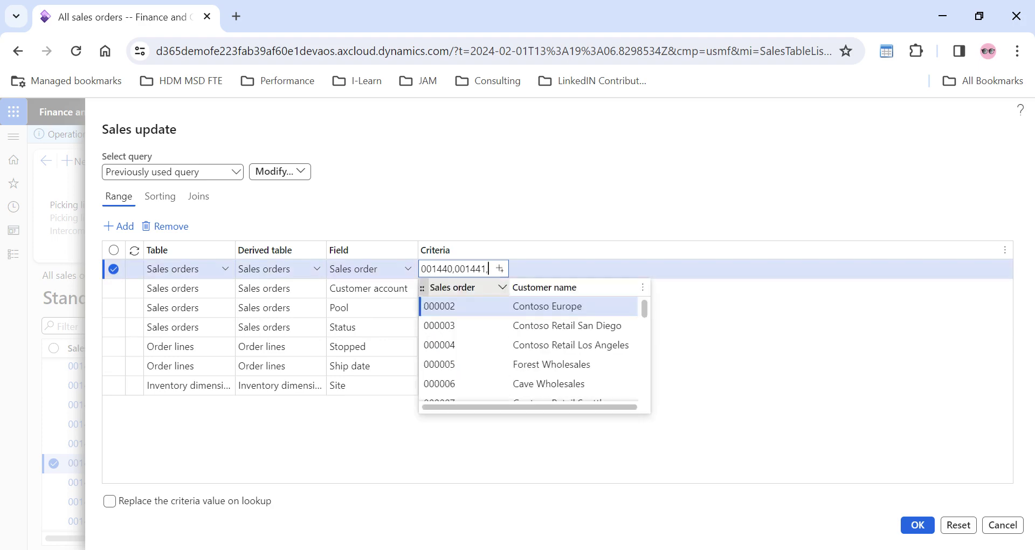
left_click(480, 288)
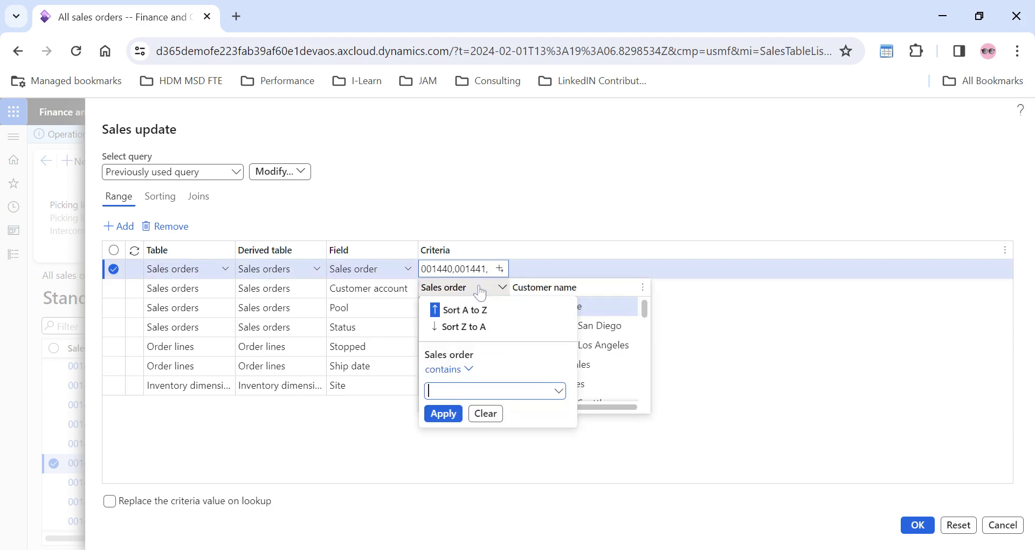
left_click(464, 326)
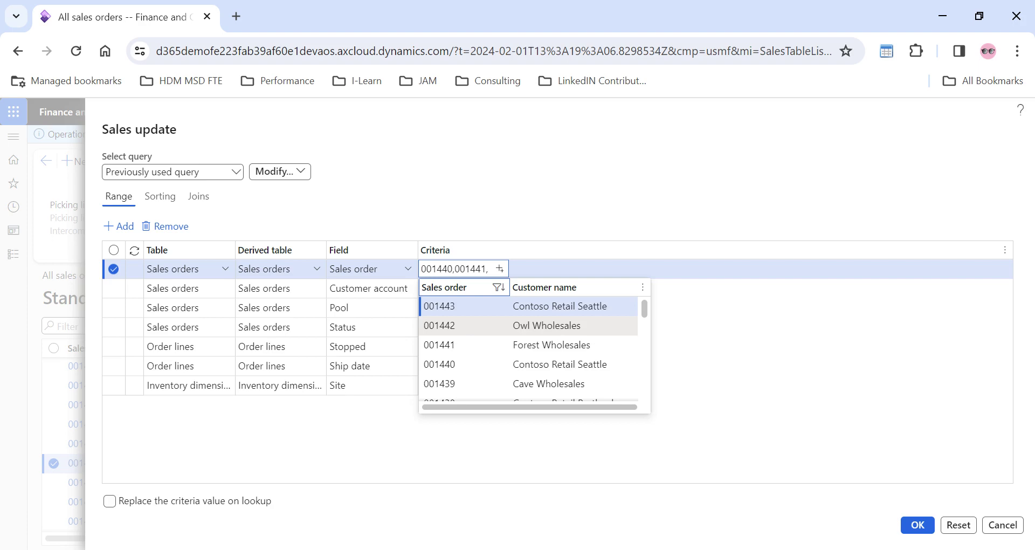
left_click(539, 326)
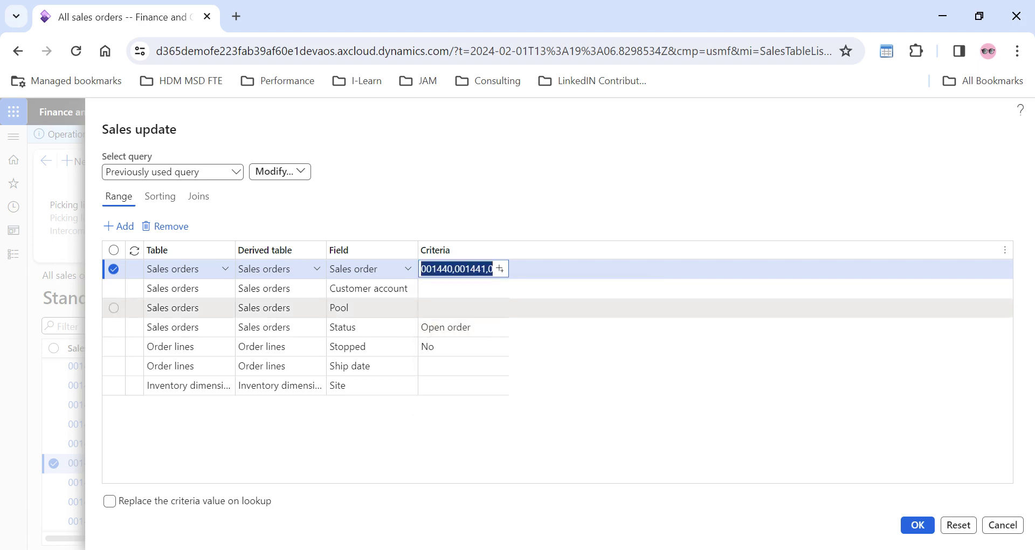
left_click(501, 268)
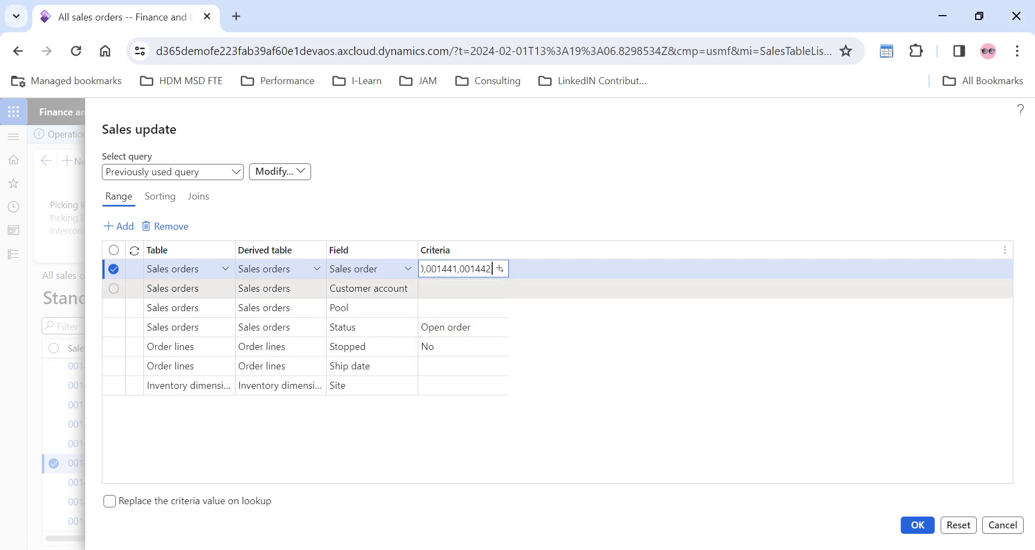
left_click(501, 268)
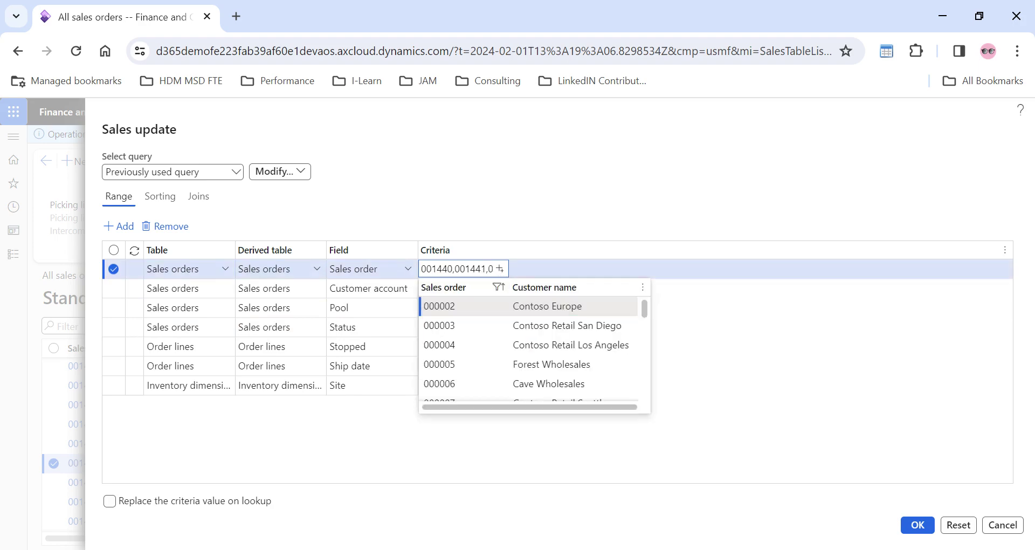
left_click(448, 287)
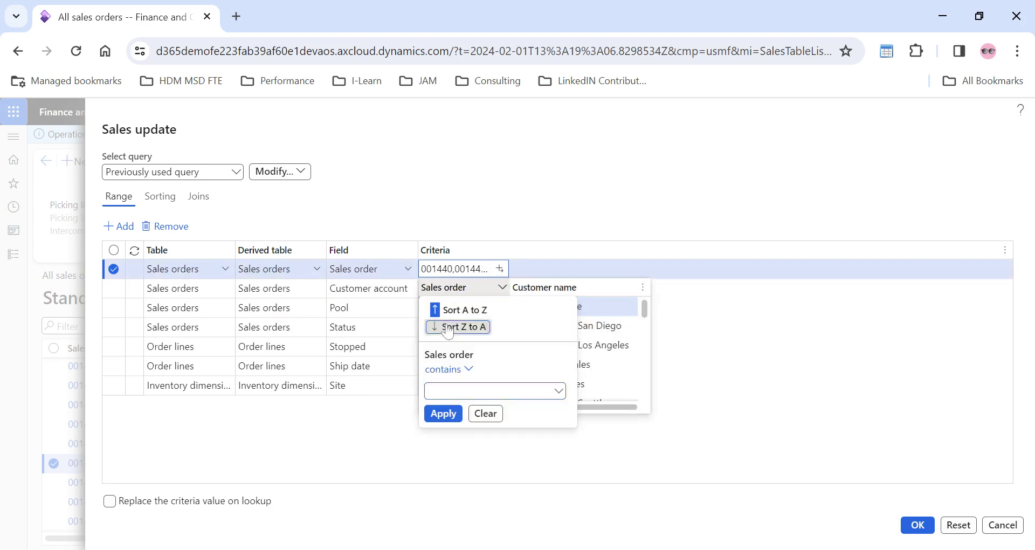
left_click(459, 326)
key("Escape")
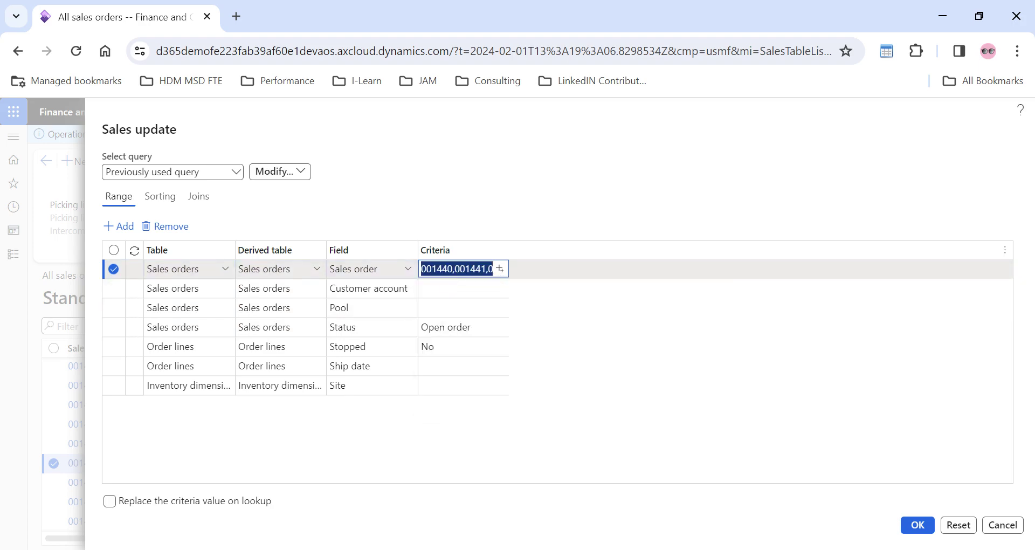
Step: Append the second Contoso Retail Seattle order to the Sales order criteria, apply the query, and check the posting overview
left_click(438, 269)
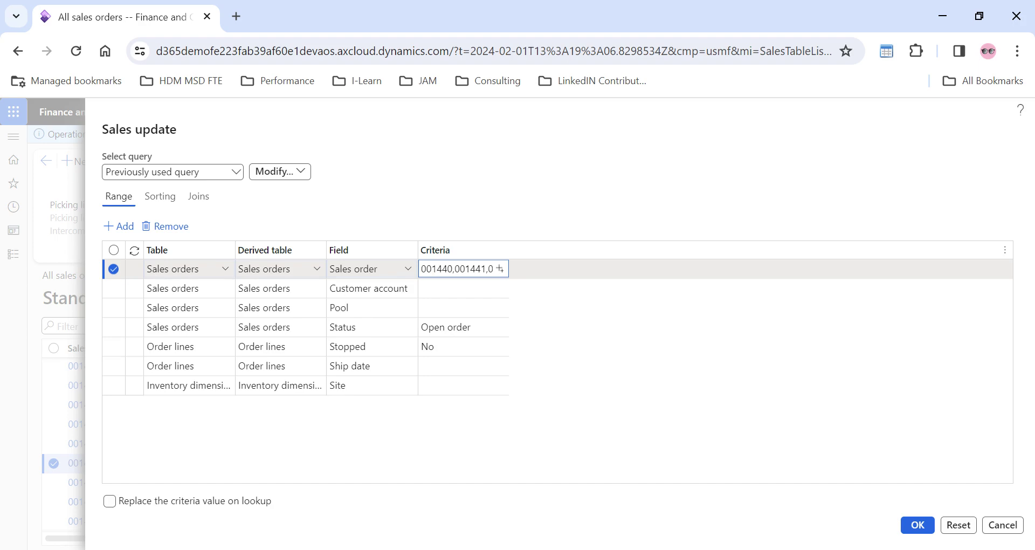
type("01442,001443")
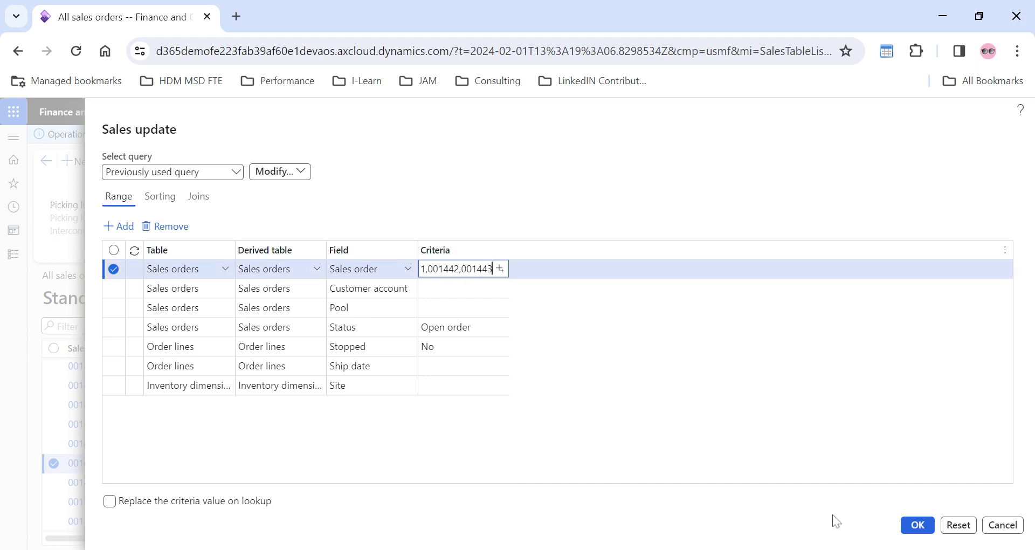
left_click(917, 525)
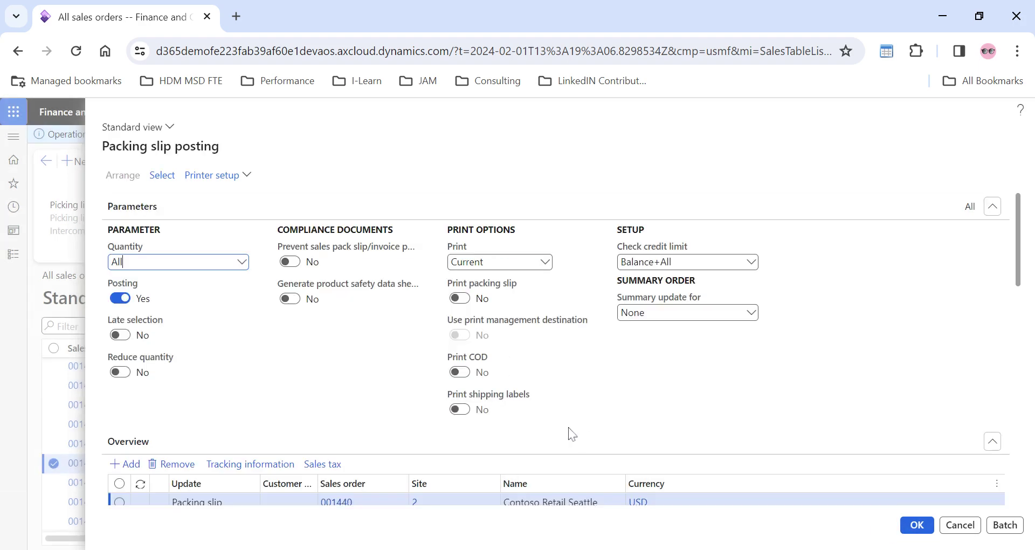
scroll(293, 393, "down", 3)
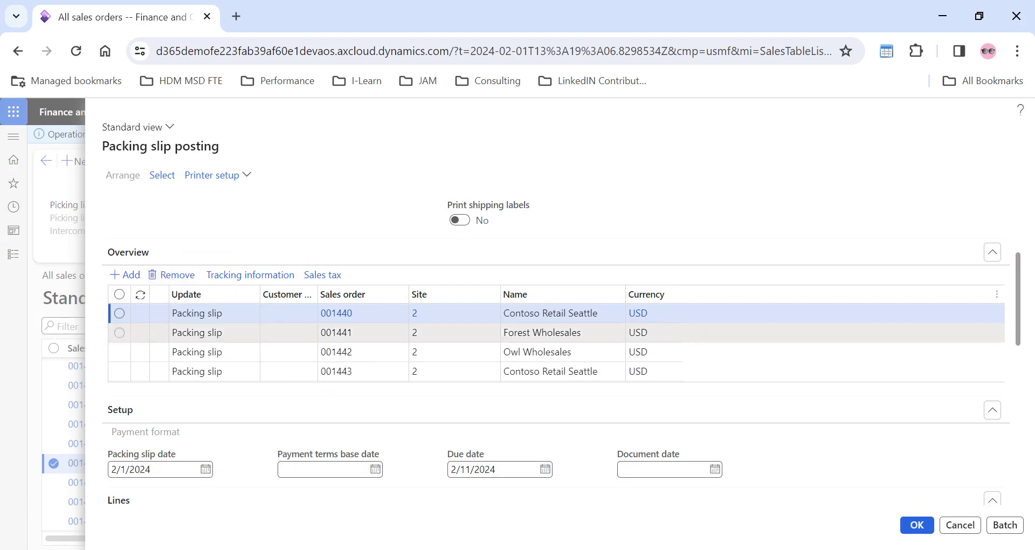
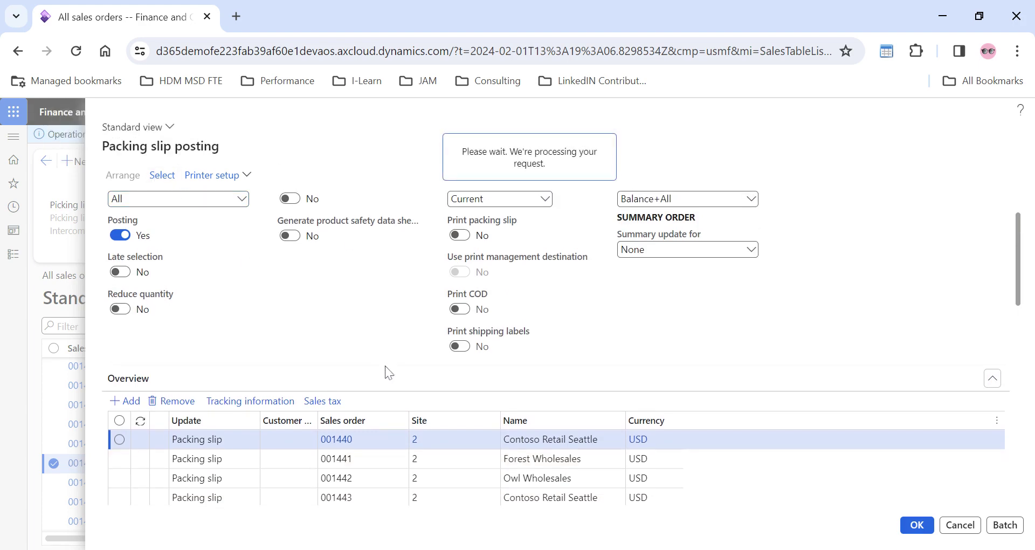
Step: Reopen the Sales update query and clear the criteria of its Sales order range
left_click(453, 269)
key("ctrl+a")
key("BackSpace")
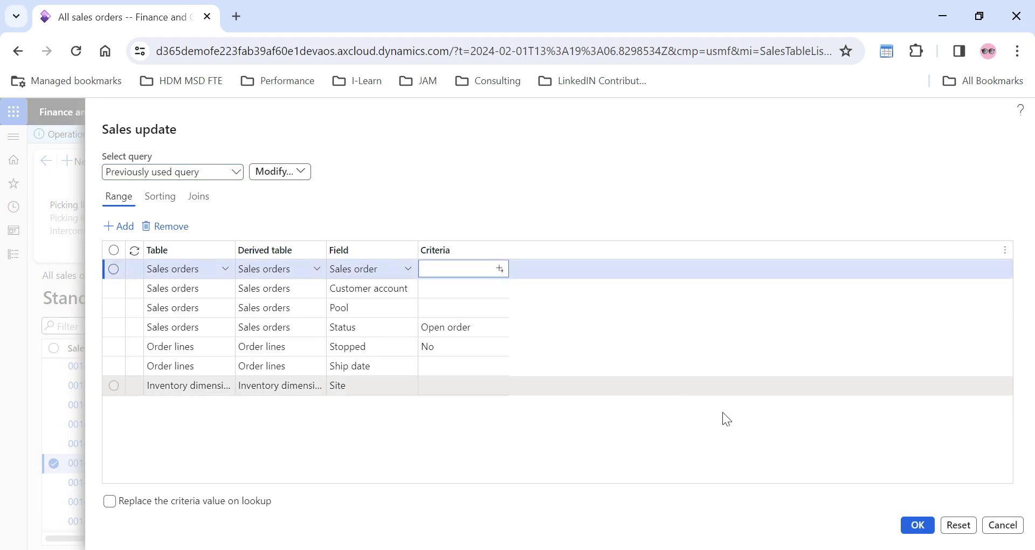
Step: Apply the query with blank Sales order criteria and sort the posting overview by sales order Z to A
left_click(917, 527)
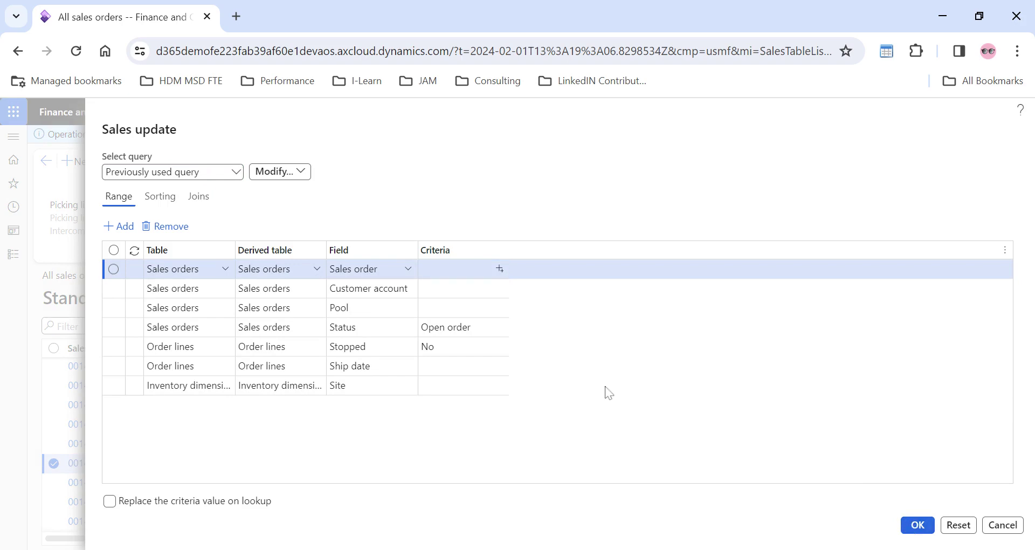
scroll(426, 338, "down", 5)
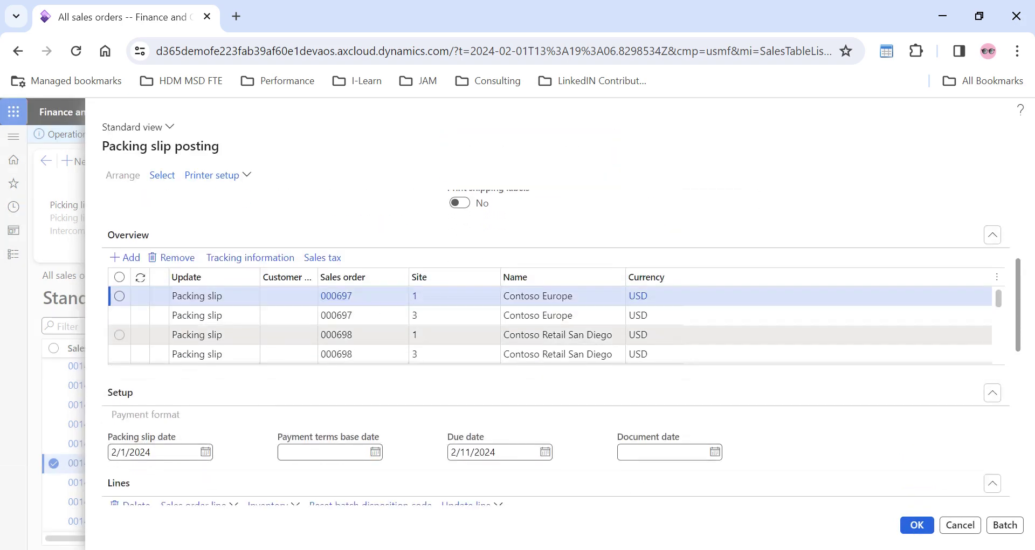
left_click(368, 278)
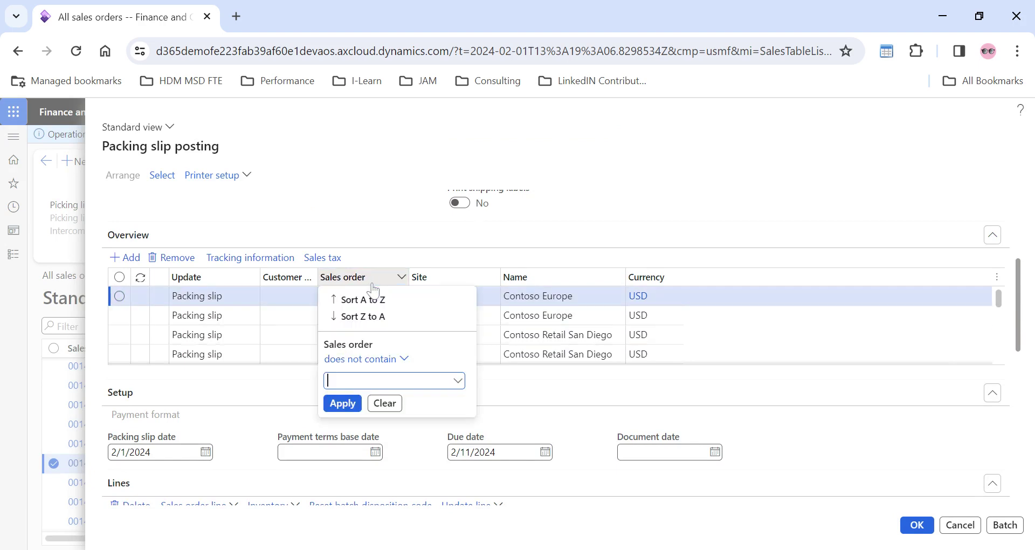
left_click(350, 317)
Step: Look through the sales orders in the posting overview that the query without Sales order criteria selects
scroll(550, 324, "down", 3)
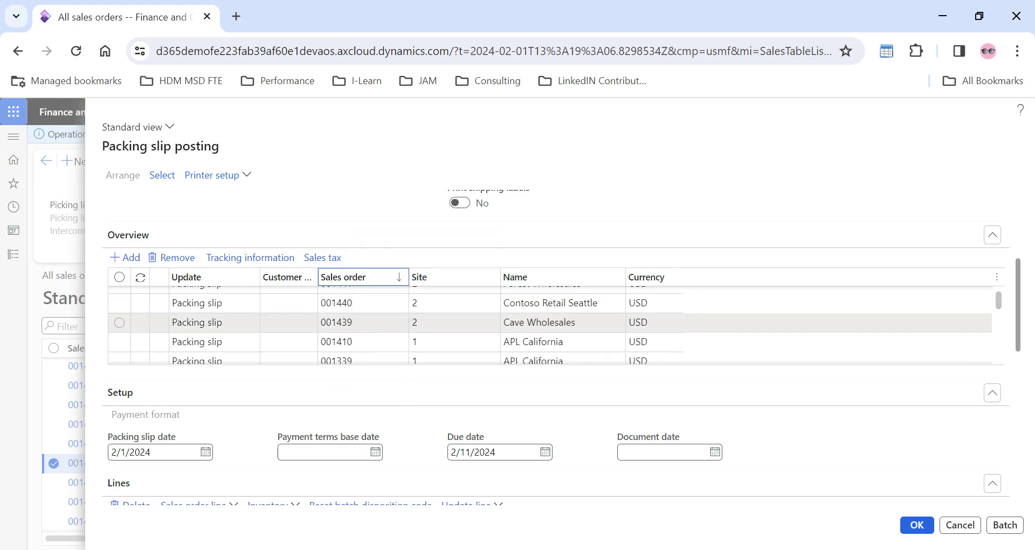
scroll(550, 324, "up", 1)
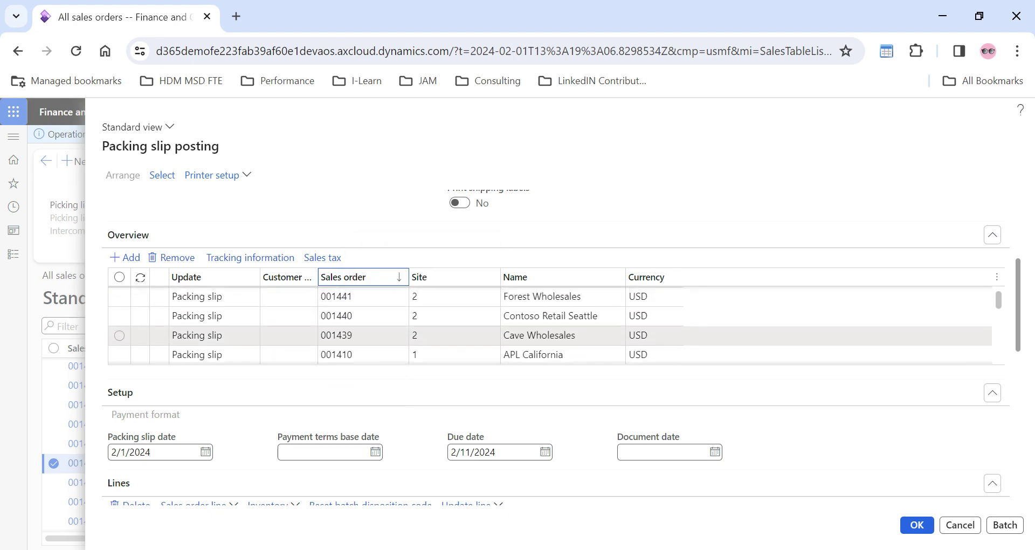
scroll(550, 323, "up", 2)
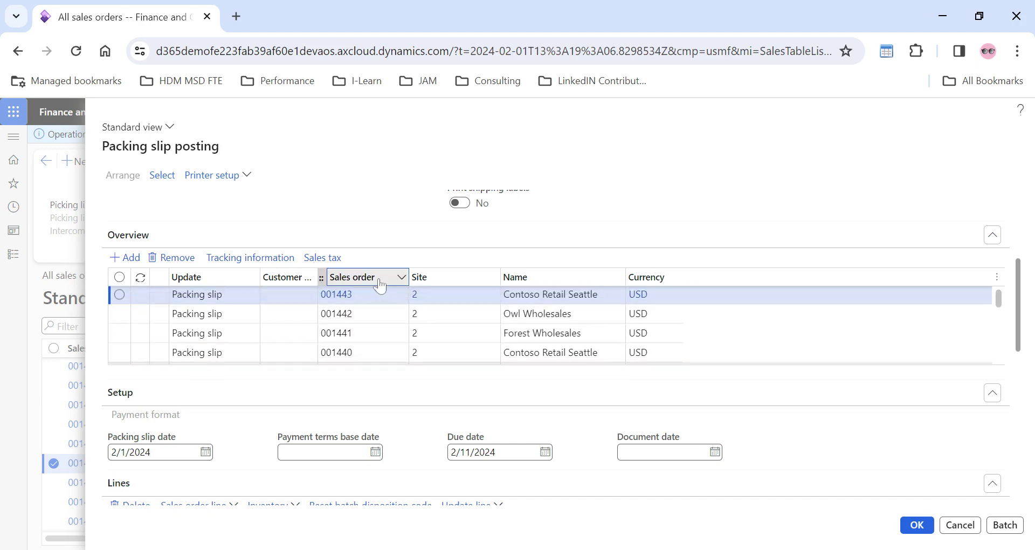
scroll(550, 324, "down", 5)
scroll(550, 326, "down", 5)
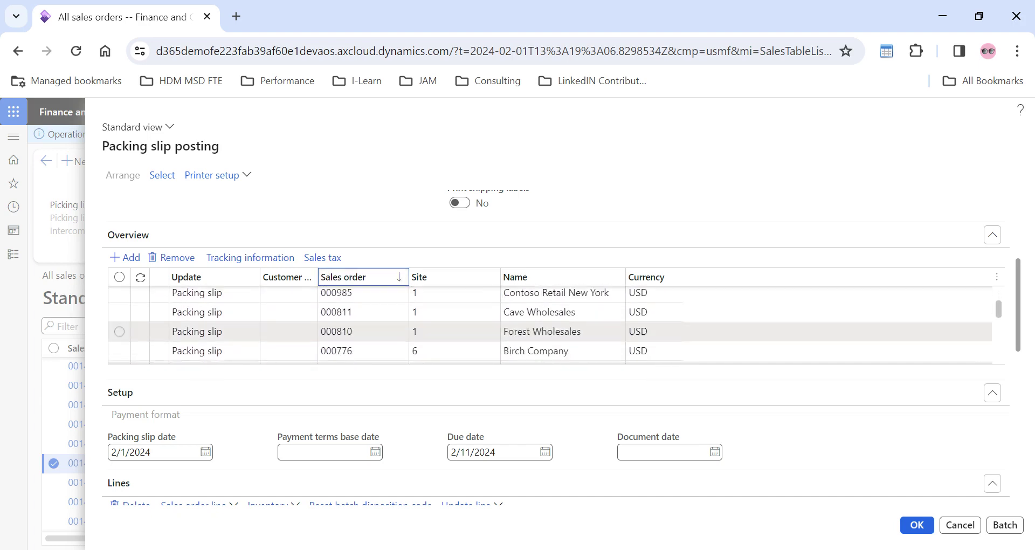
mouse_move(363, 330)
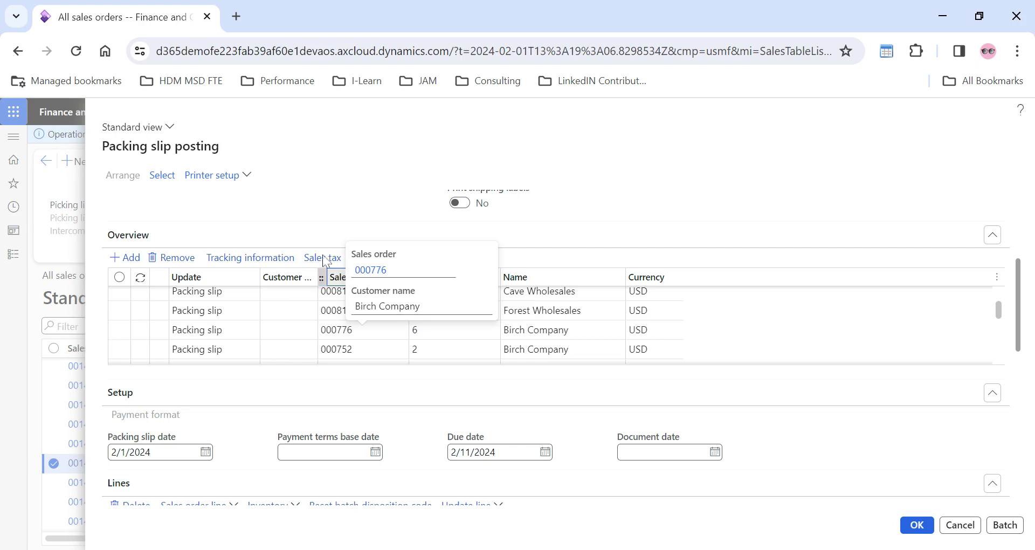
scroll(303, 228, "up", 5)
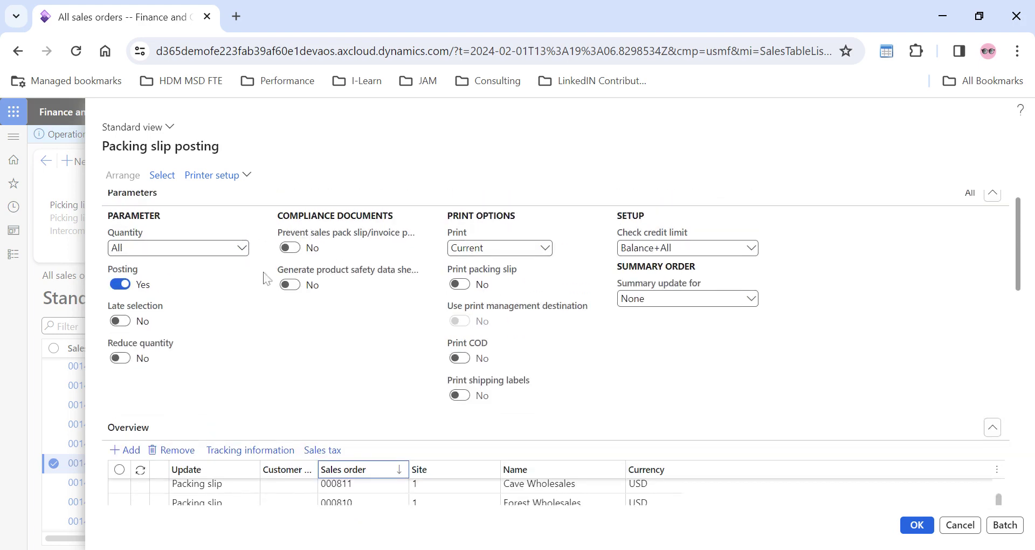
scroll(300, 354, "up", 1)
Step: Reopen the Sales update query and enter the lower-numbered Contoso Retail Seattle order as Sales order criteria, sorting the lookup by sales order Z to A
left_click(166, 187)
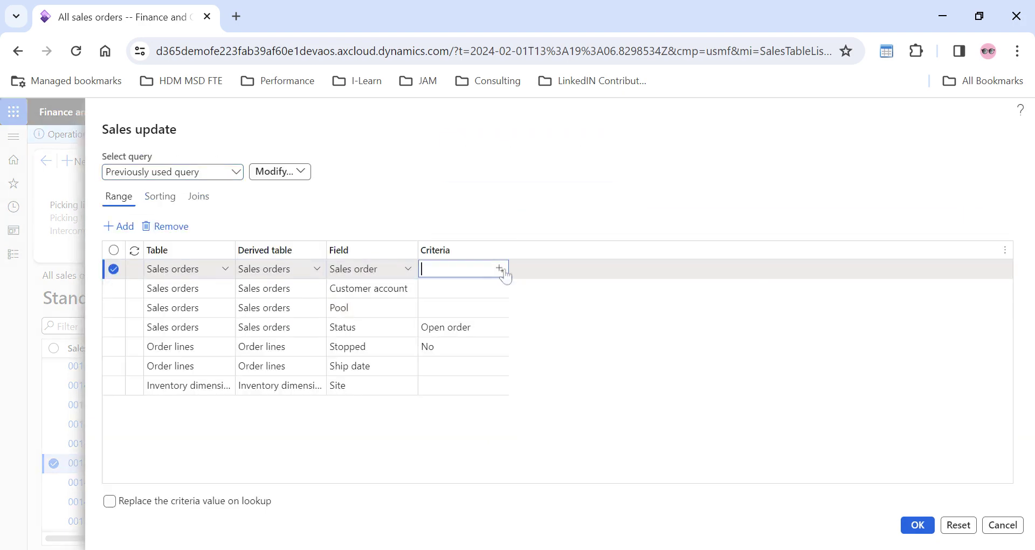
left_click(502, 269)
left_click(455, 287)
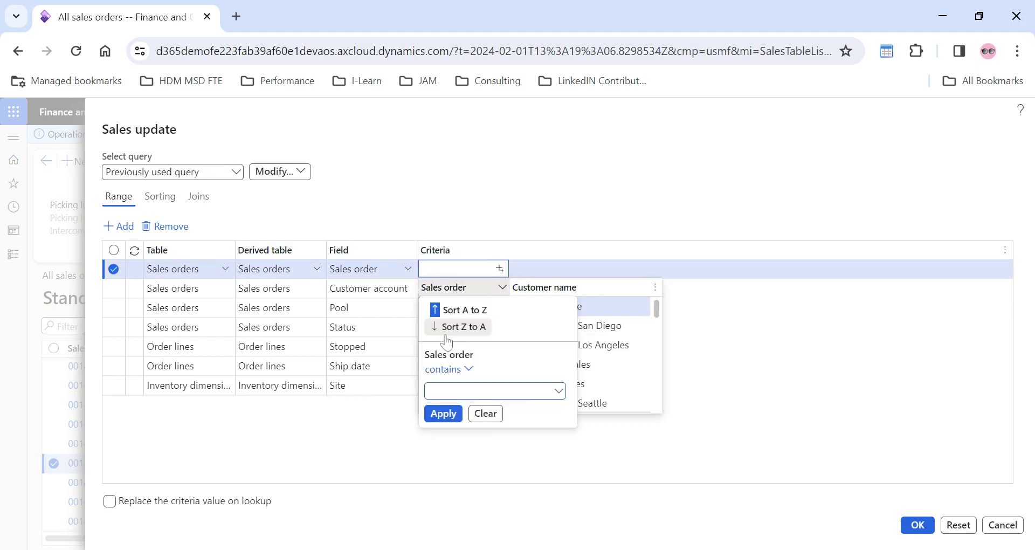
left_click(459, 327)
left_click(469, 306)
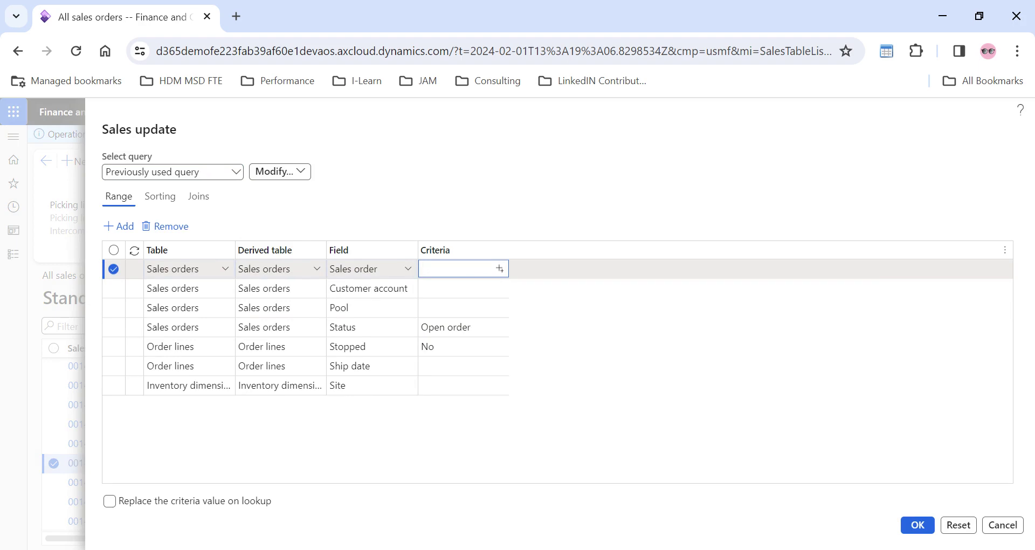
left_click(501, 269)
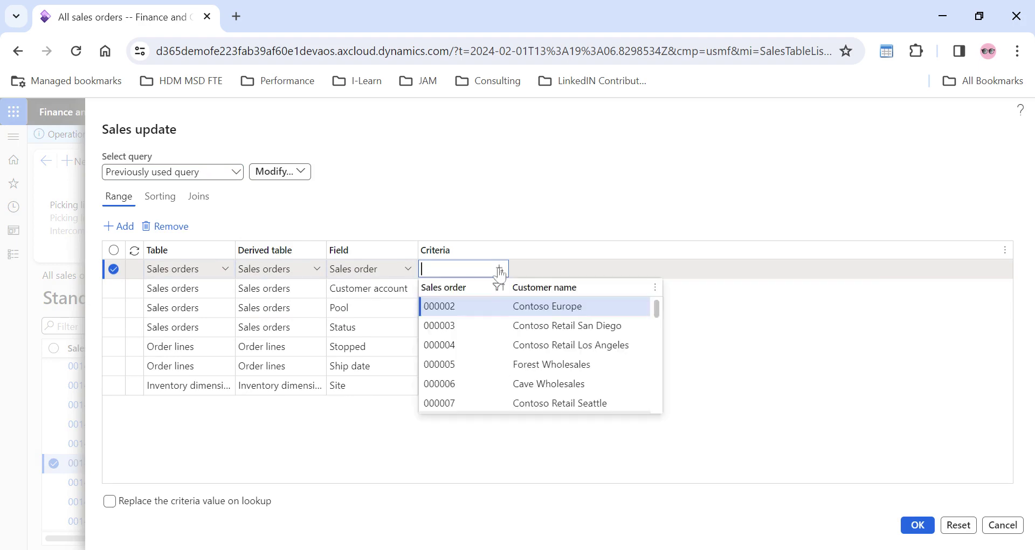
left_click(466, 301)
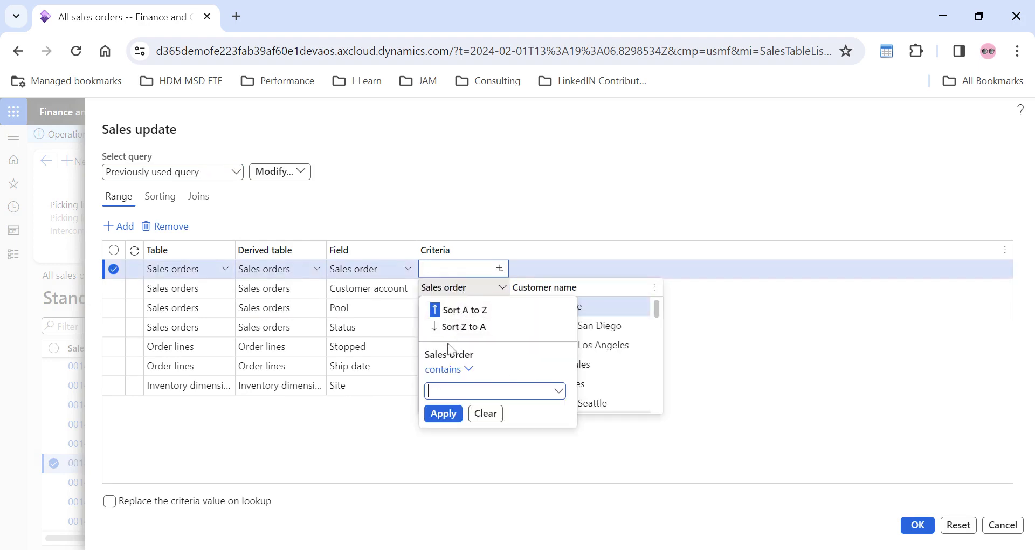
left_click(457, 327)
left_click(469, 364)
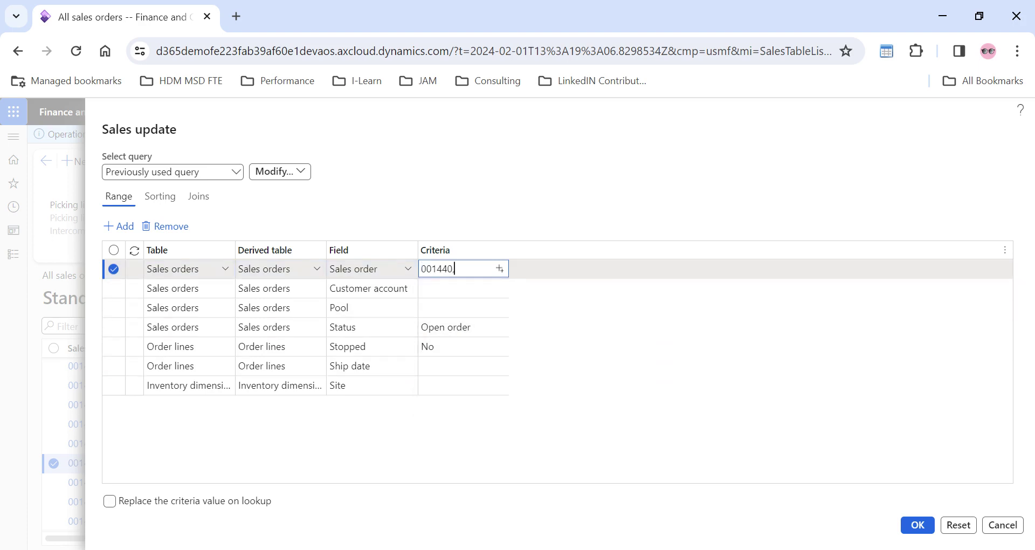
Step: Append the Forest Wholesales order to the comma-separated criteria, sorting the lookup by sales order Z to A
left_click(501, 273)
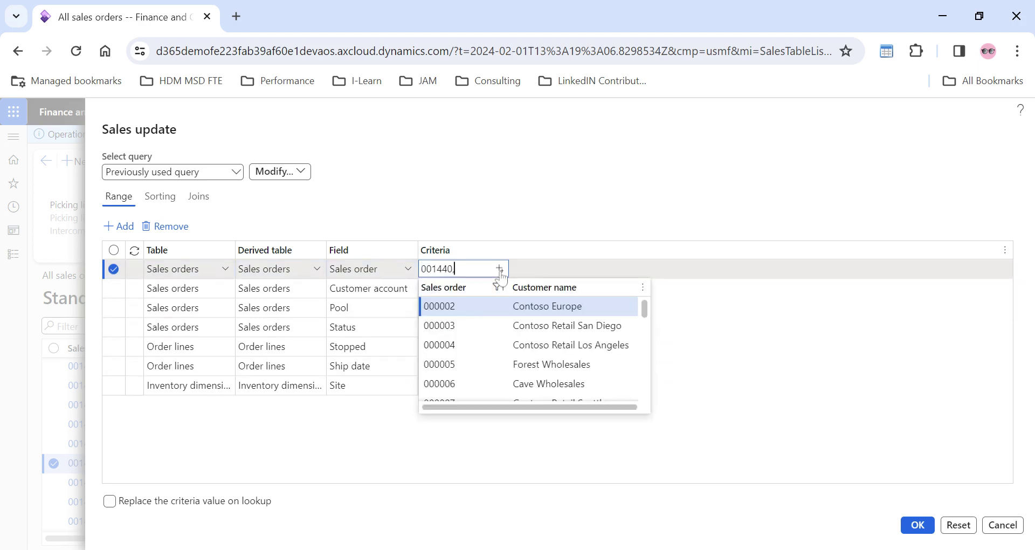
left_click(474, 287)
left_click(467, 326)
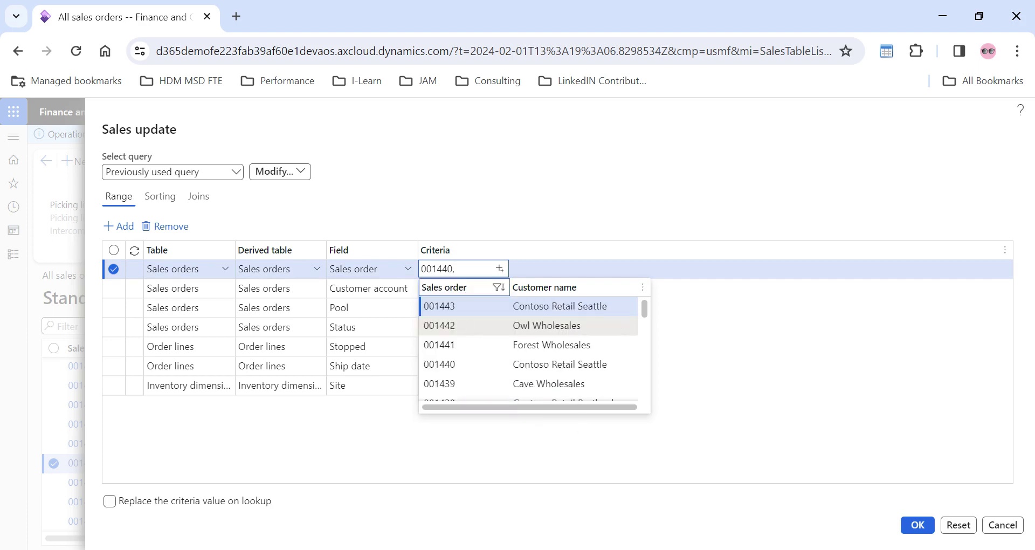
left_click(464, 344)
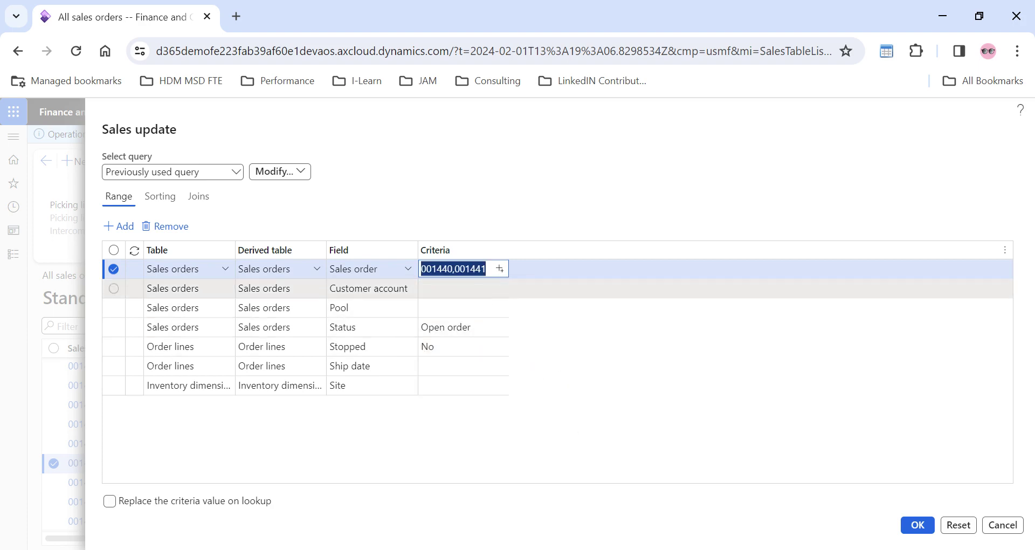
Step: Add a comma and the Owl Wholesales order to the Sales order criteria, with the lookup sorted Z to A
type(",")
left_click(500, 269)
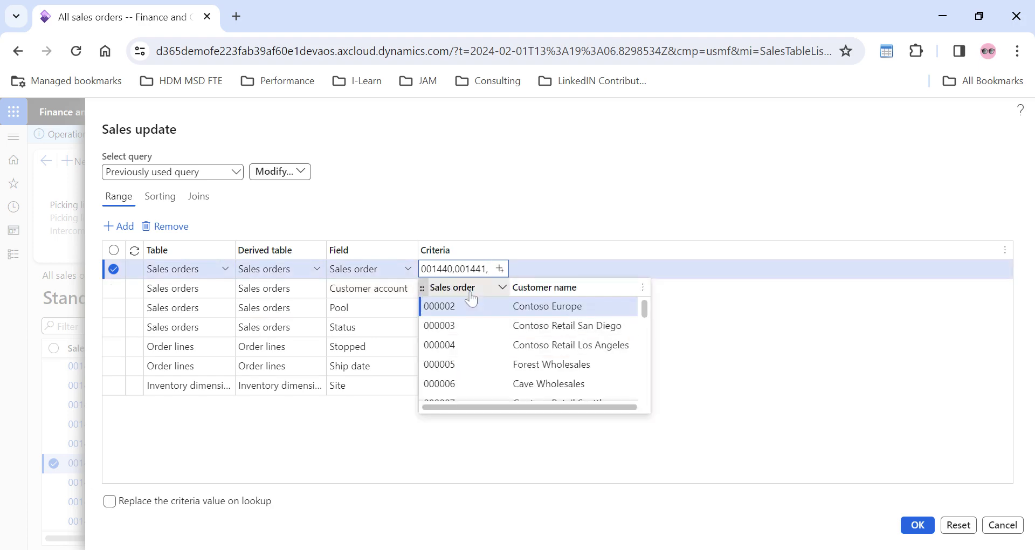
left_click(473, 296)
left_click(453, 326)
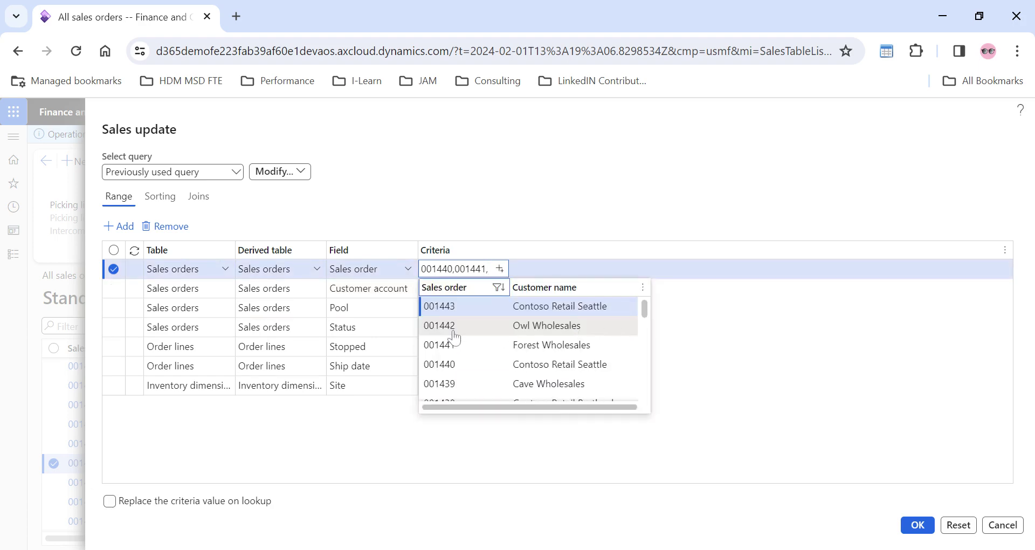
left_click(548, 325)
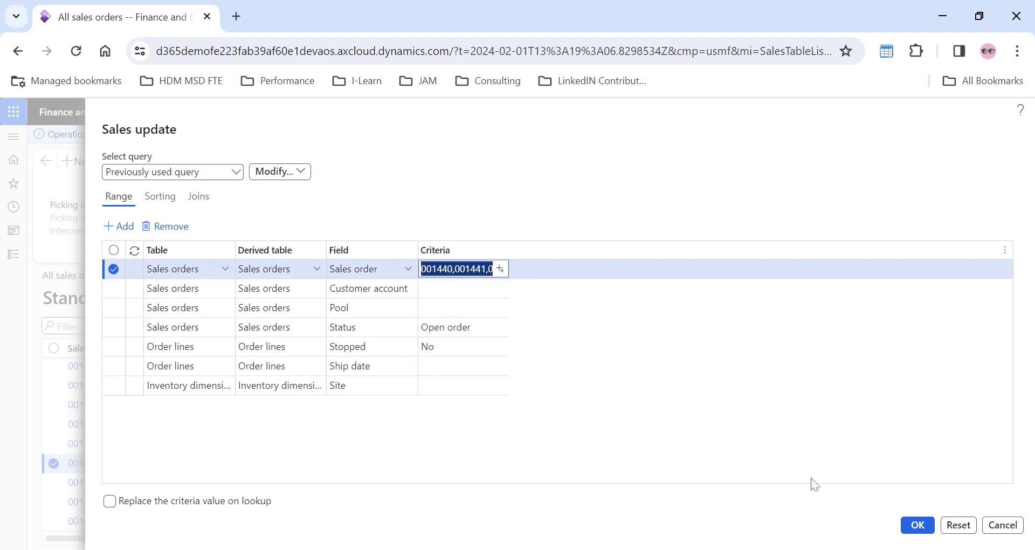
Step: Apply the Sales update query and review the posting parameters and the overview of selected orders
left_click(918, 525)
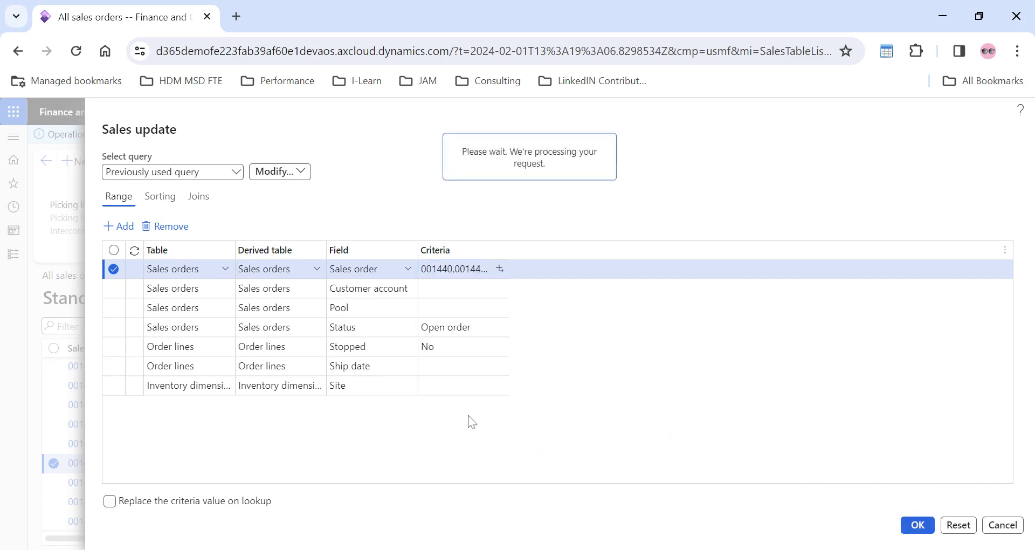
scroll(386, 378, "down", 3)
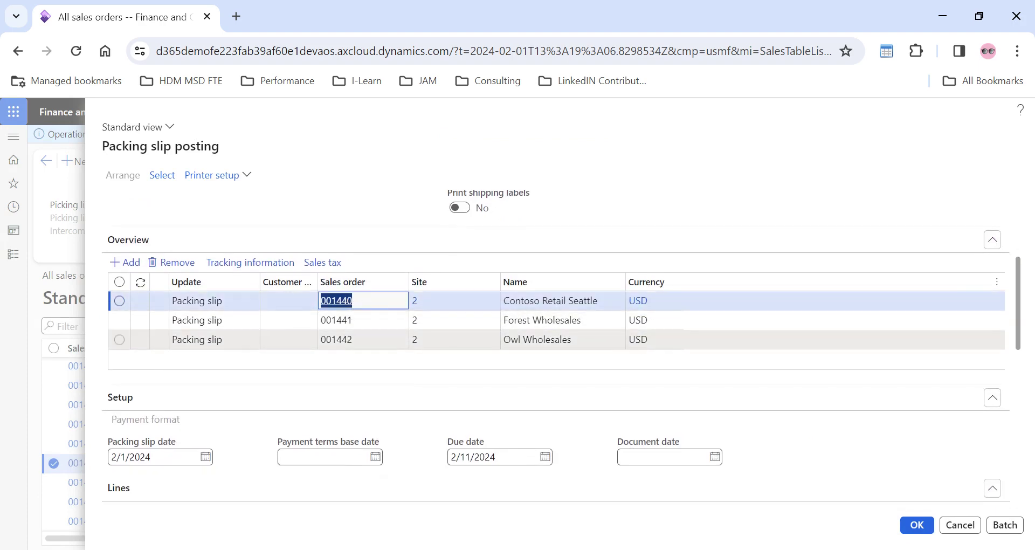
scroll(328, 335, "up", 3)
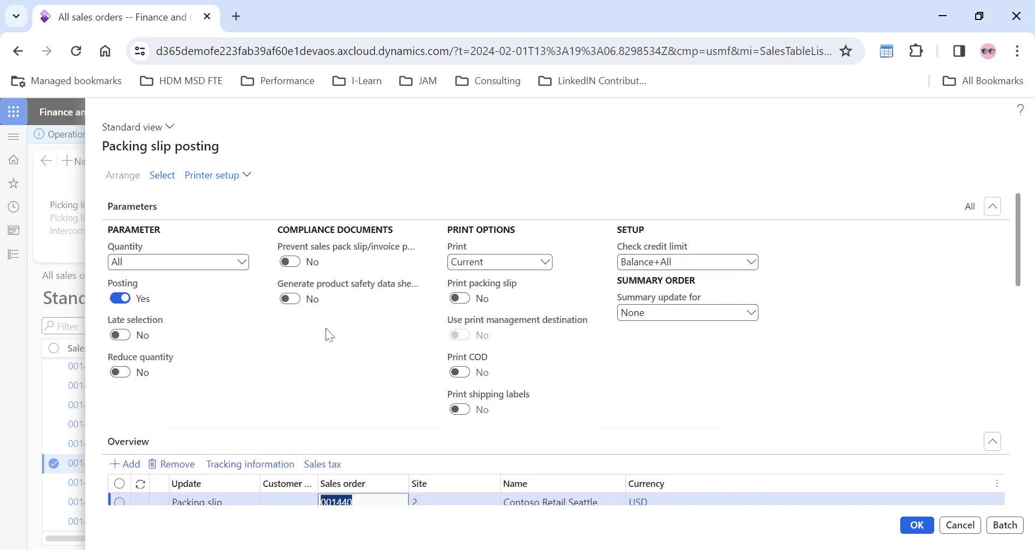
scroll(329, 336, "down", 3)
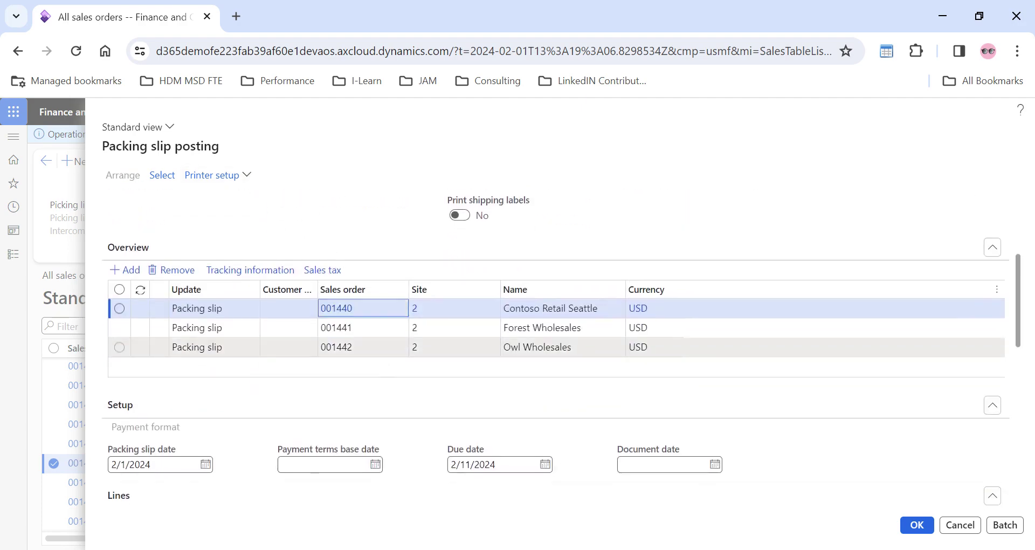
Step: Select the Owl Wholesales order in the overview and open Pick for its HDMI 6' Cables line
left_click(350, 349)
scroll(377, 380, "down", 3)
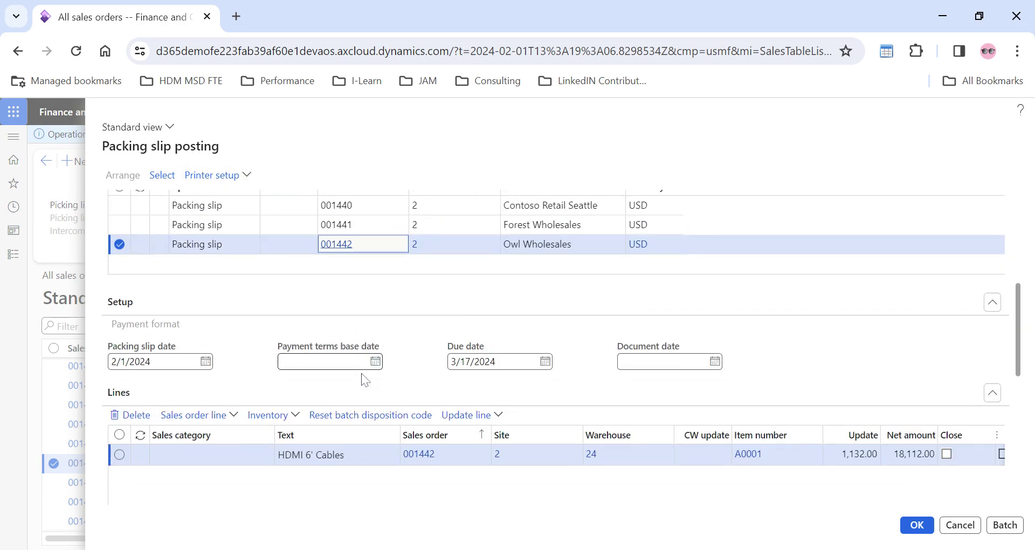
scroll(396, 351, "up", 2)
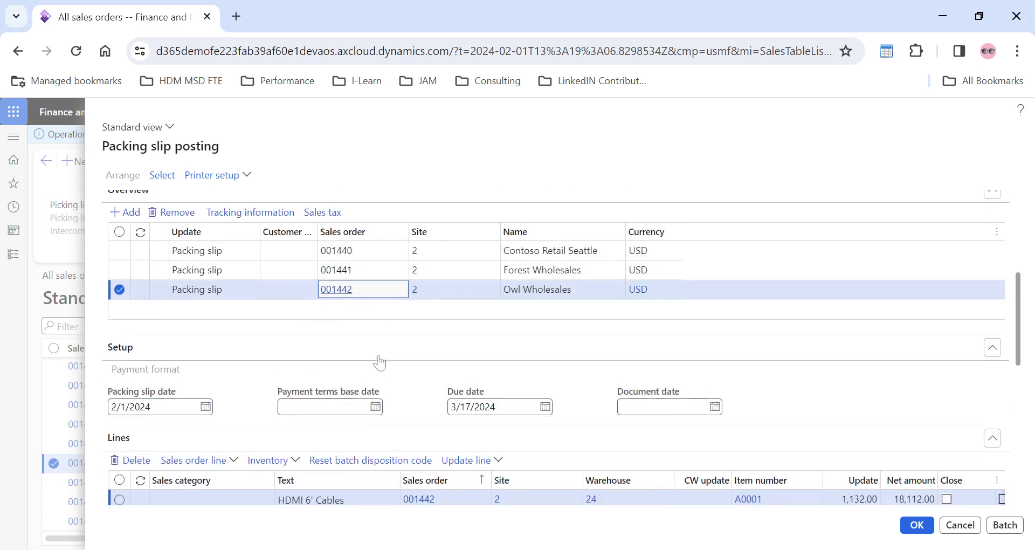
scroll(380, 361, "down", 2)
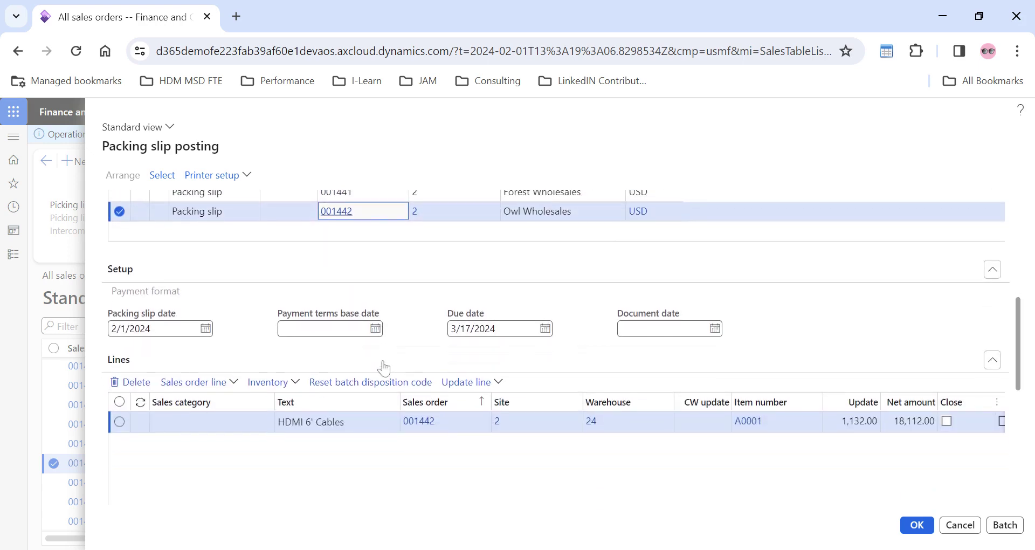
left_click(497, 383)
left_click(497, 387)
left_click(452, 448)
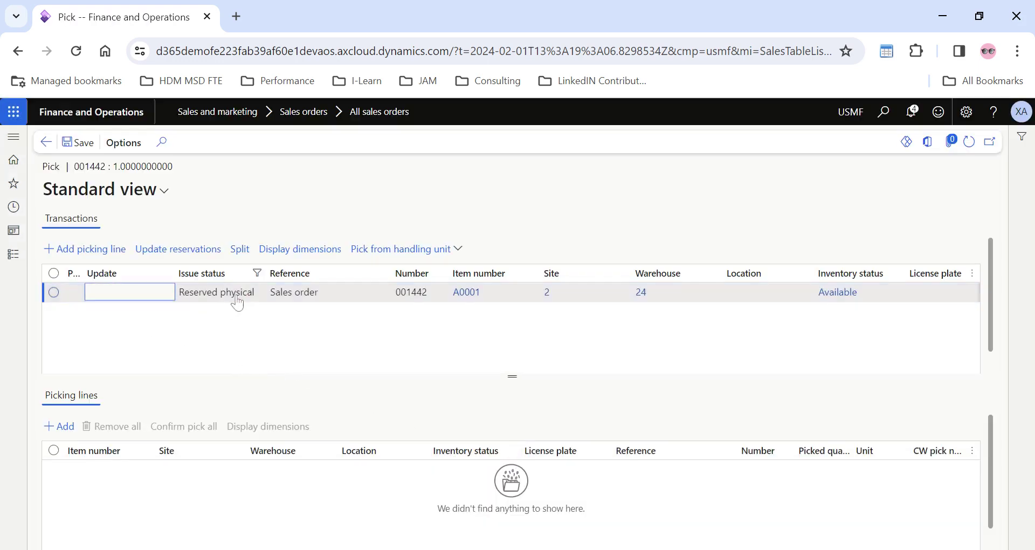
Step: Add a picking line for the Owl Wholesales item A0001 with location 10000, and confirm the pick
left_click(92, 253)
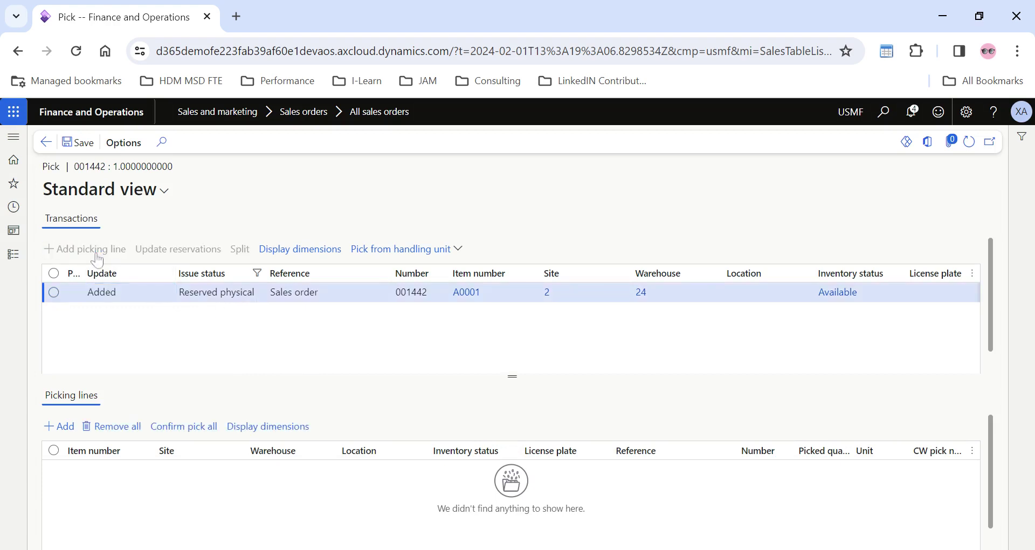
left_click(439, 469)
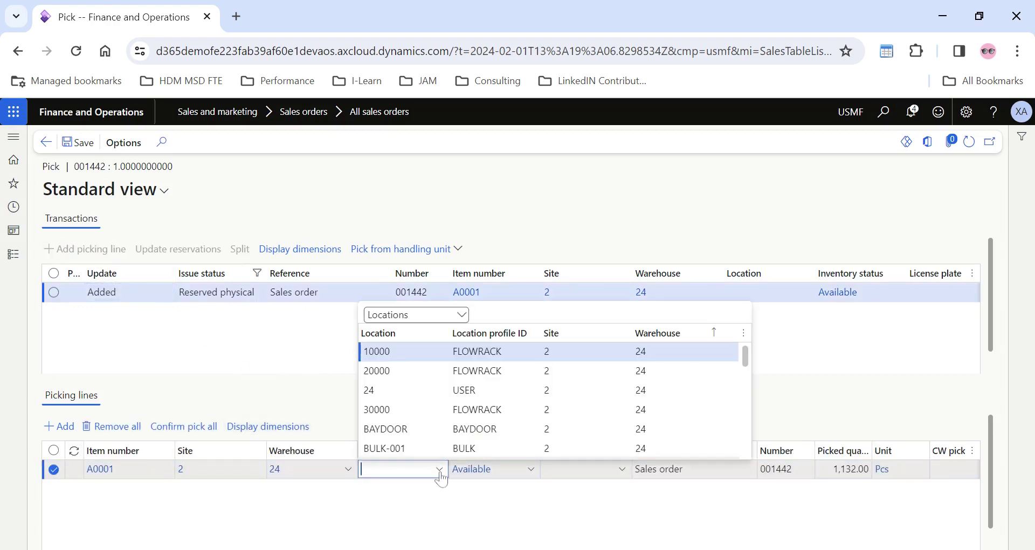
key("Return")
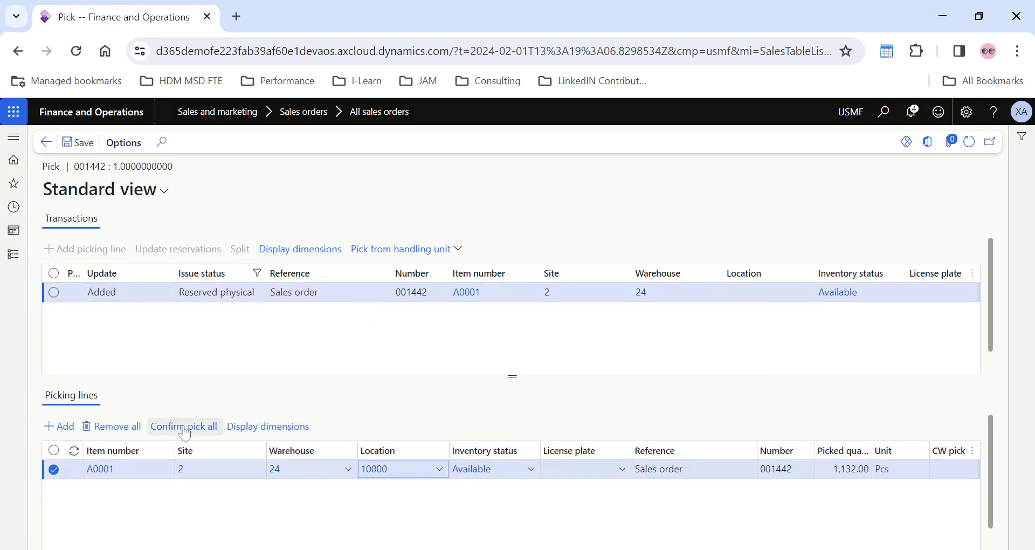
left_click(185, 426)
scroll(183, 335, "left", 3)
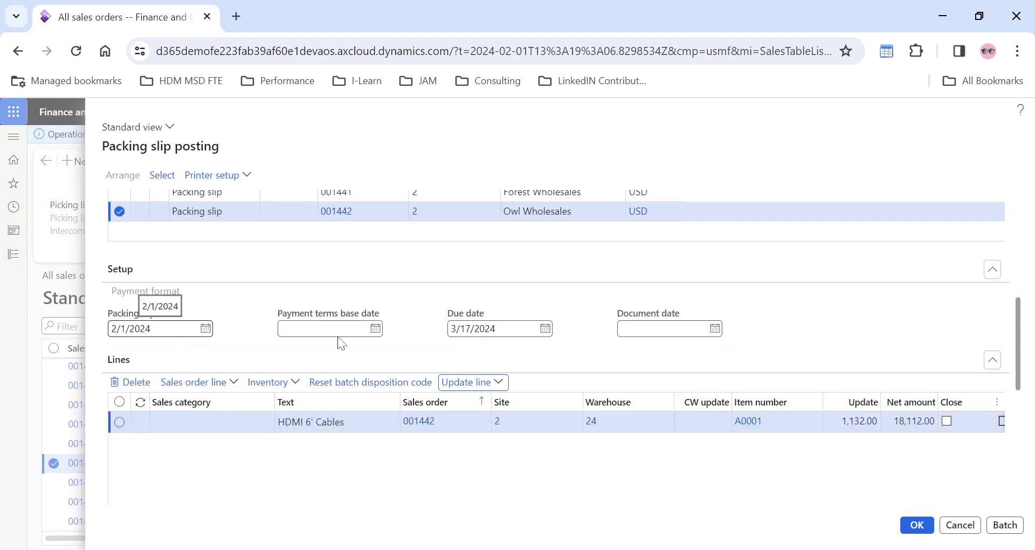
Step: Select the Forest Wholesales order in the overview, open Pick for its HDMI 6' Cables line, and check the line's reservation
left_click(455, 257)
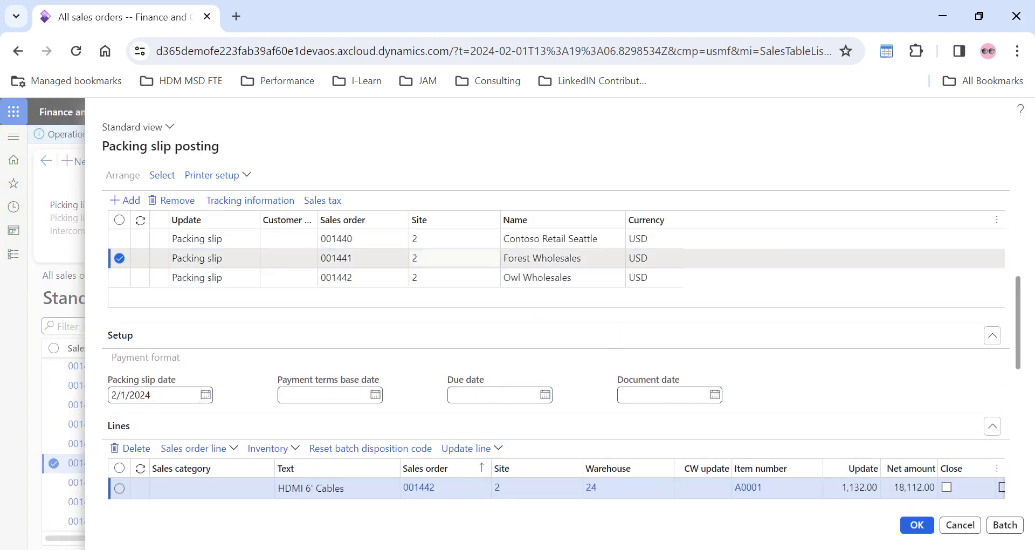
scroll(447, 421, "down", 1)
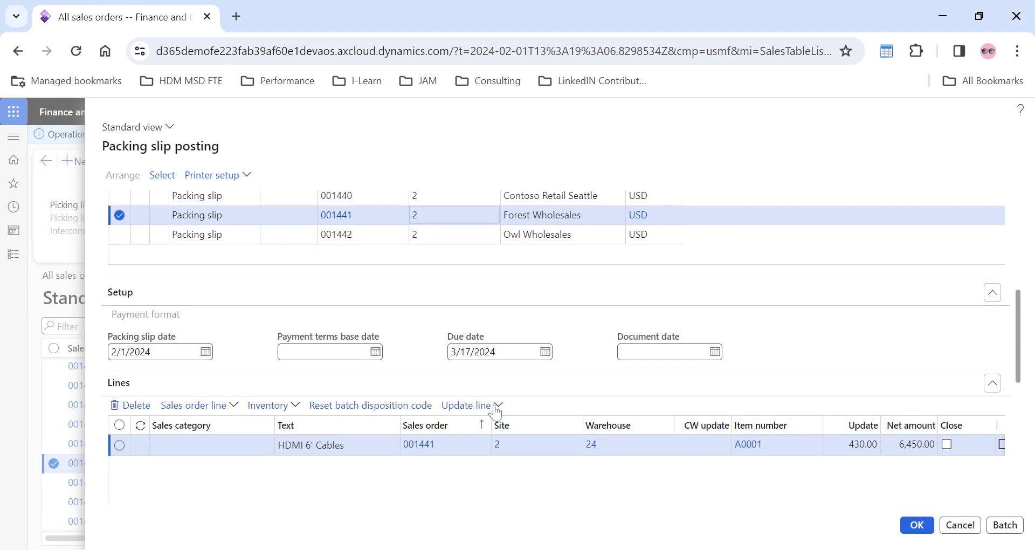
left_click(488, 405)
left_click(480, 478)
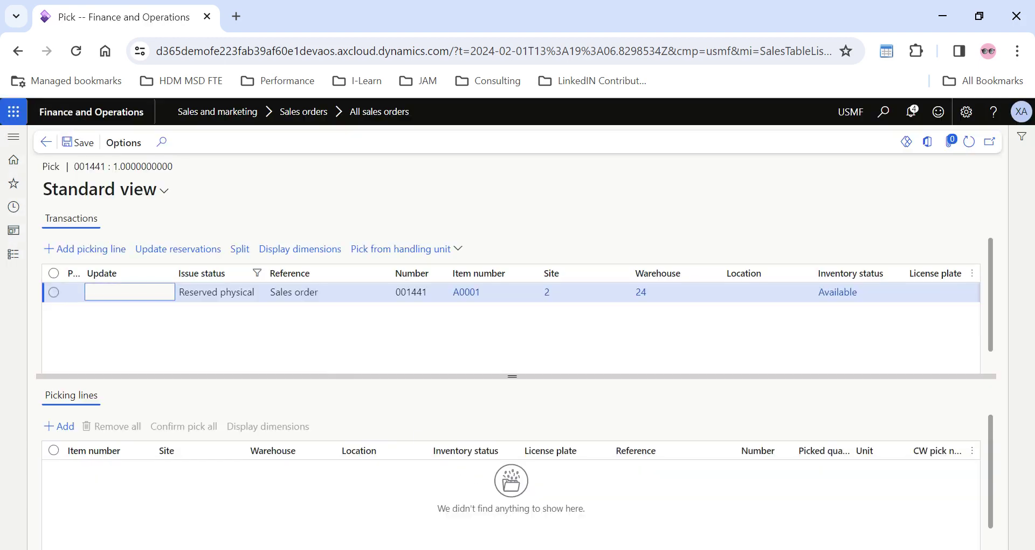
left_click(164, 257)
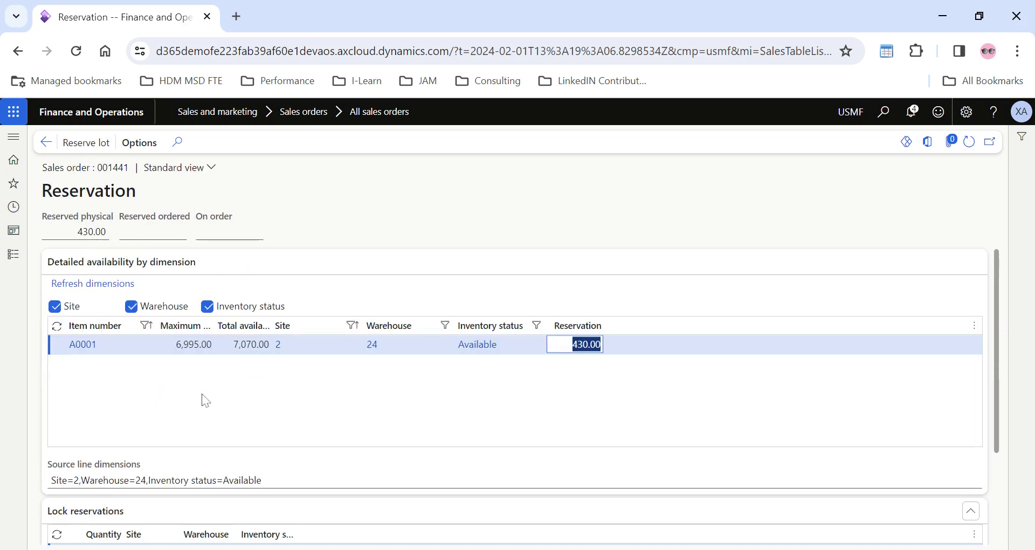
key("Escape")
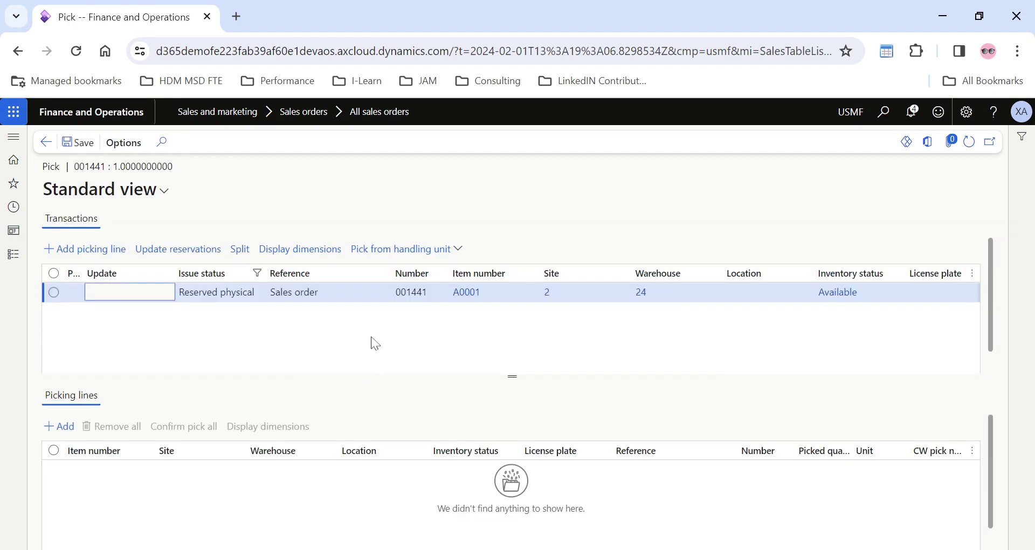
Step: Add a picking line for the Forest Wholesales item A0001 with location 10000, and confirm the pick
left_click(105, 253)
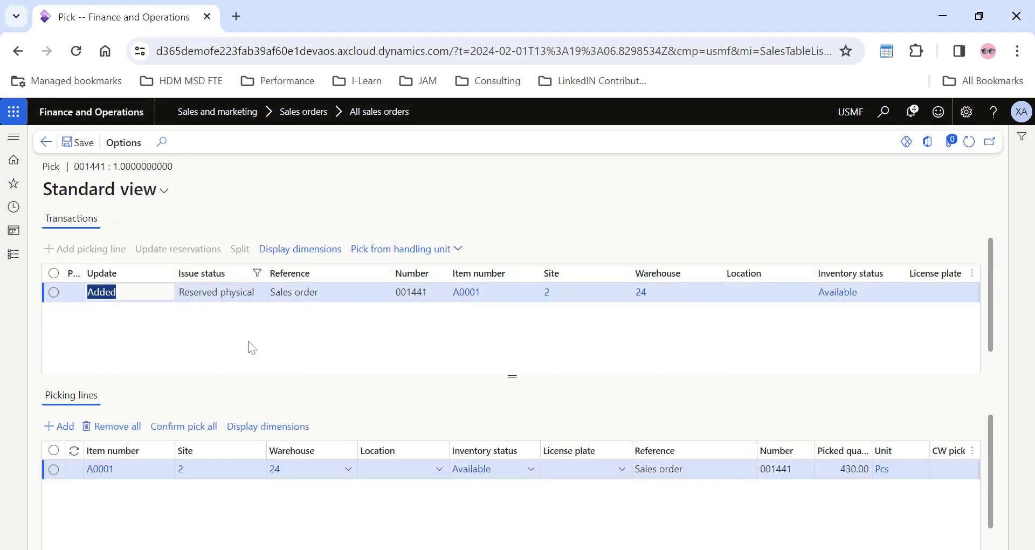
left_click(439, 469)
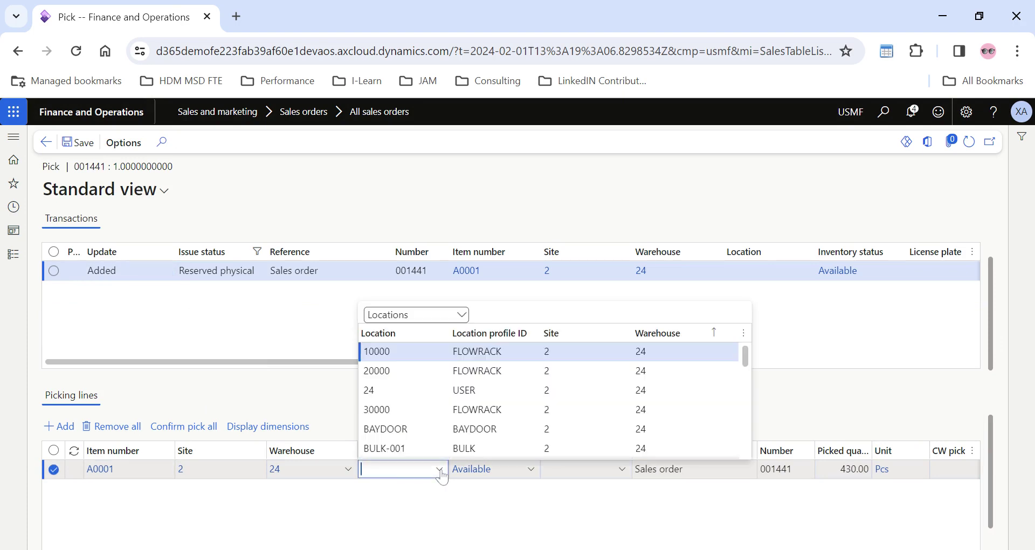
left_click(402, 362)
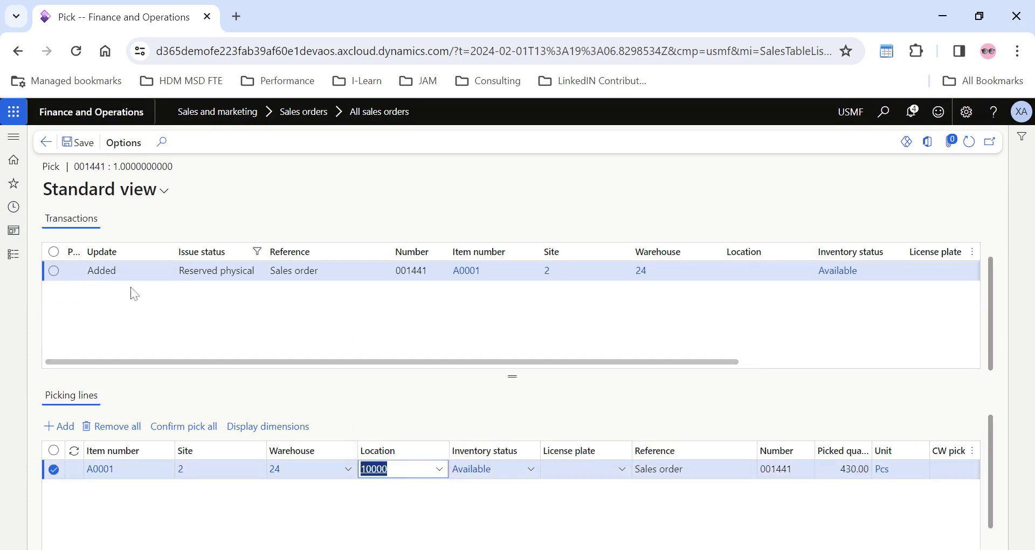
left_click(182, 426)
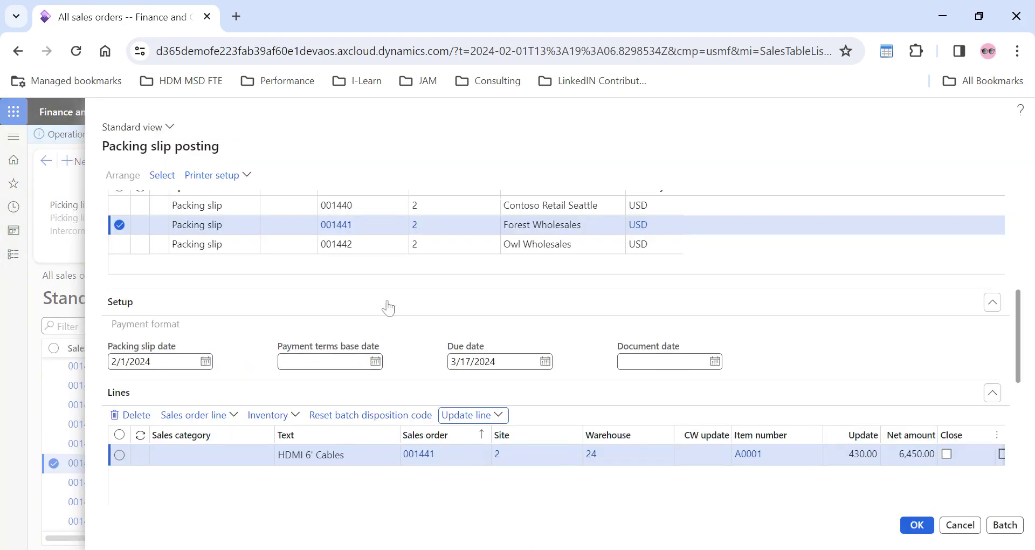
Step: Select the Contoso Retail Seattle order in the overview and open Pick for its HDMI 6' Cables line
scroll(406, 346, "down", 1)
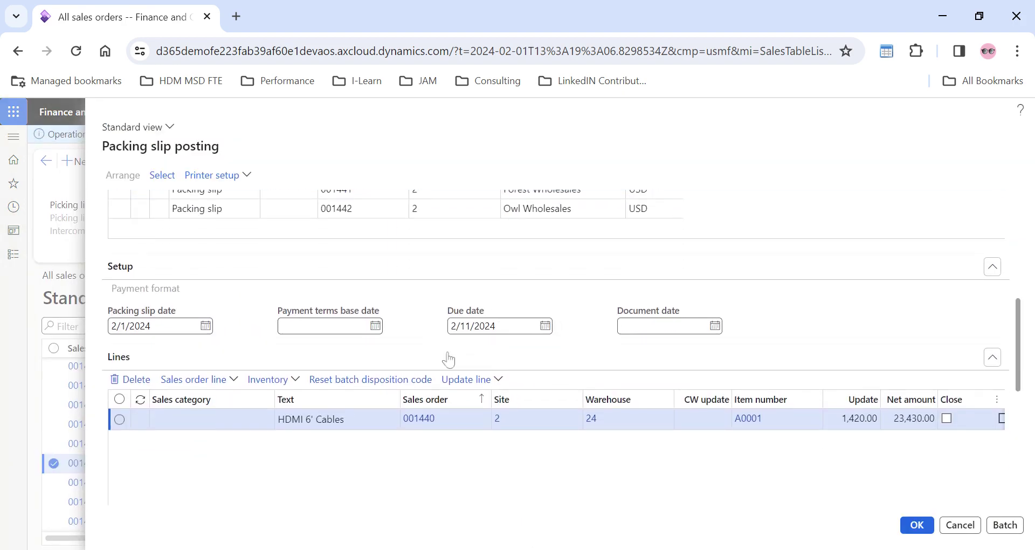
left_click(500, 379)
left_click(491, 441)
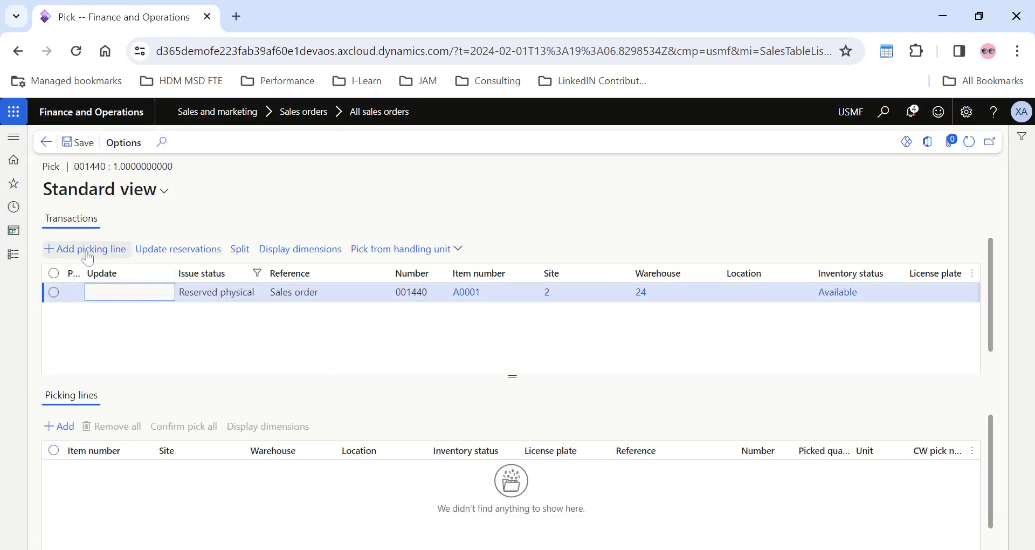
Step: Add a picking line for the Contoso Retail Seattle item A0001 with location 10000, confirm the pick, and return to packing slip posting
left_click(76, 249)
left_click(439, 469)
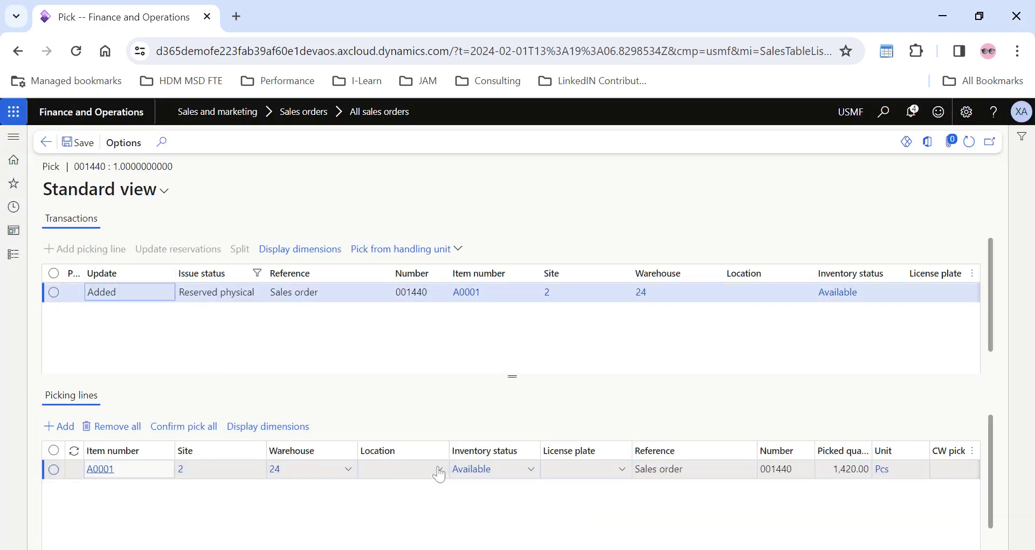
left_click(388, 351)
left_click(178, 426)
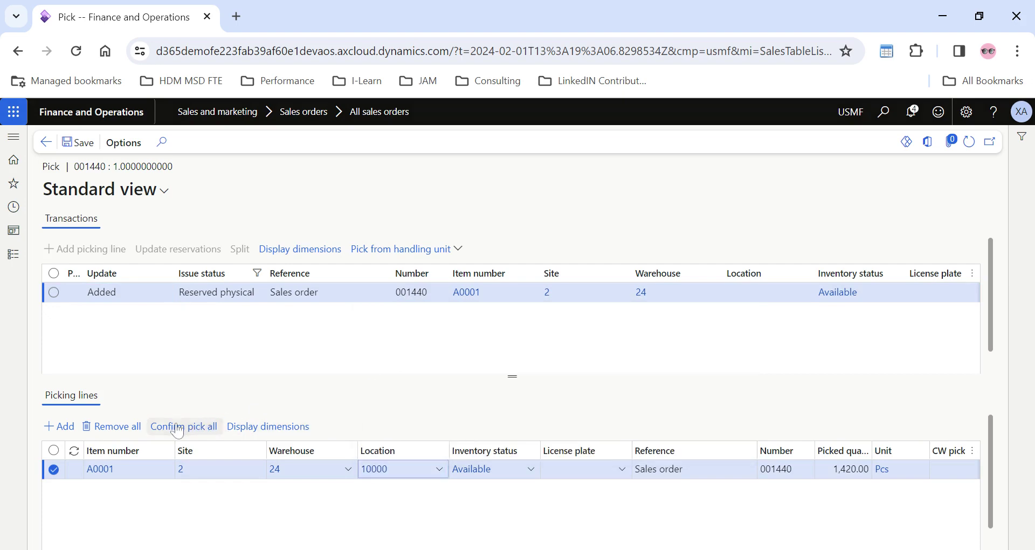
left_click(47, 142)
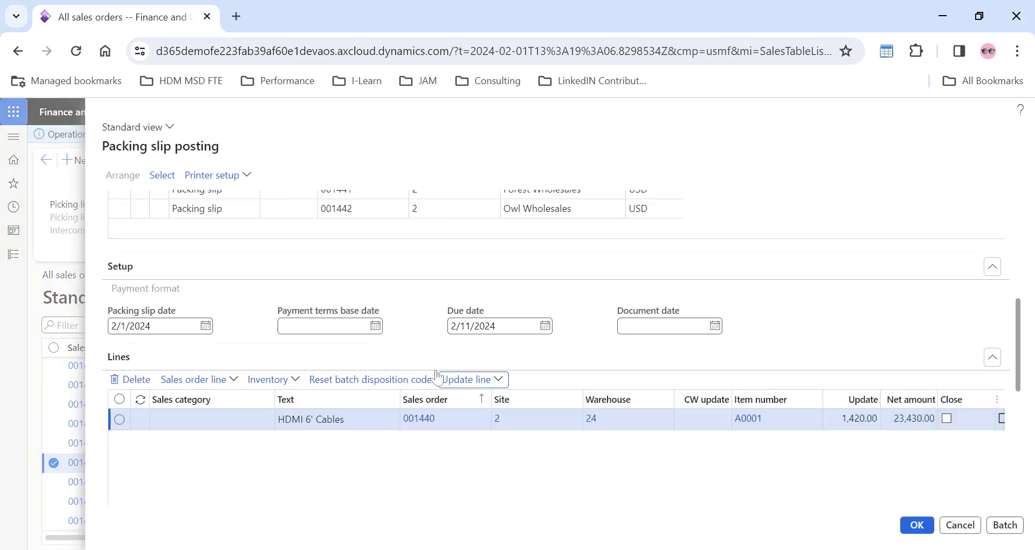
Step: Set the Quantity parameter of the packing slip posting to Picked
scroll(436, 373, "up", 6)
left_click(242, 263)
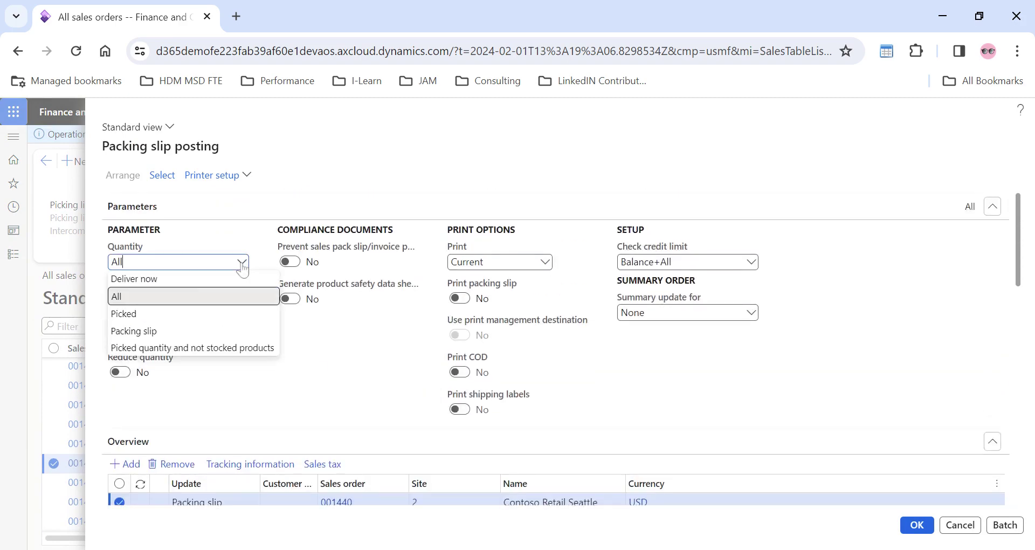
left_click(147, 317)
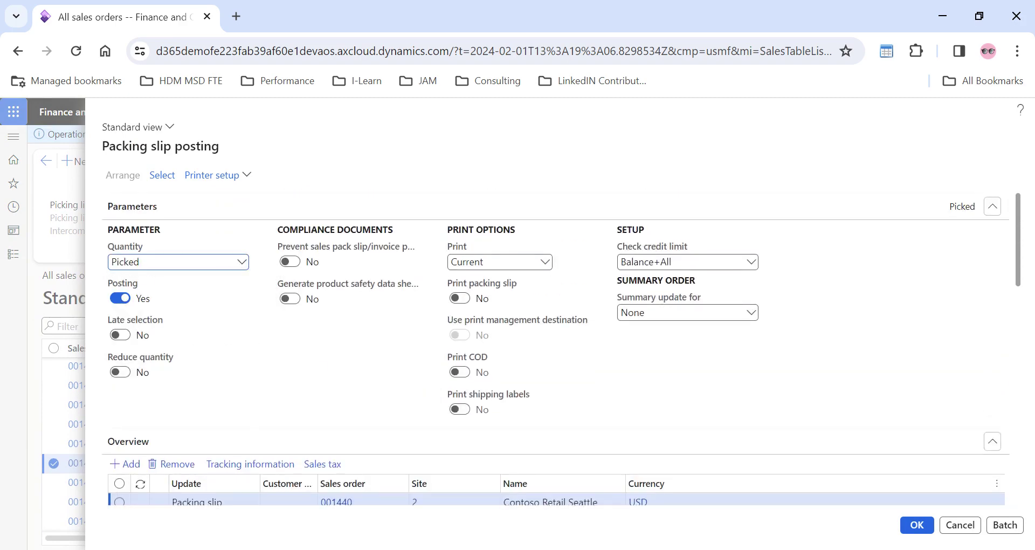
Step: Review the selected orders and their lines, and post the packing slips without printing them
scroll(374, 381, "down", 5)
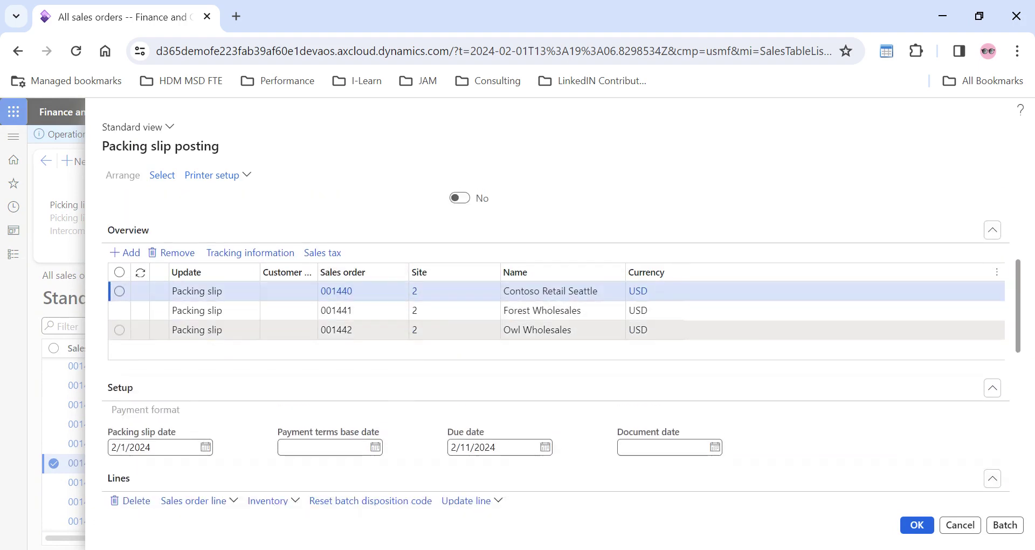
scroll(451, 386, "up", 3)
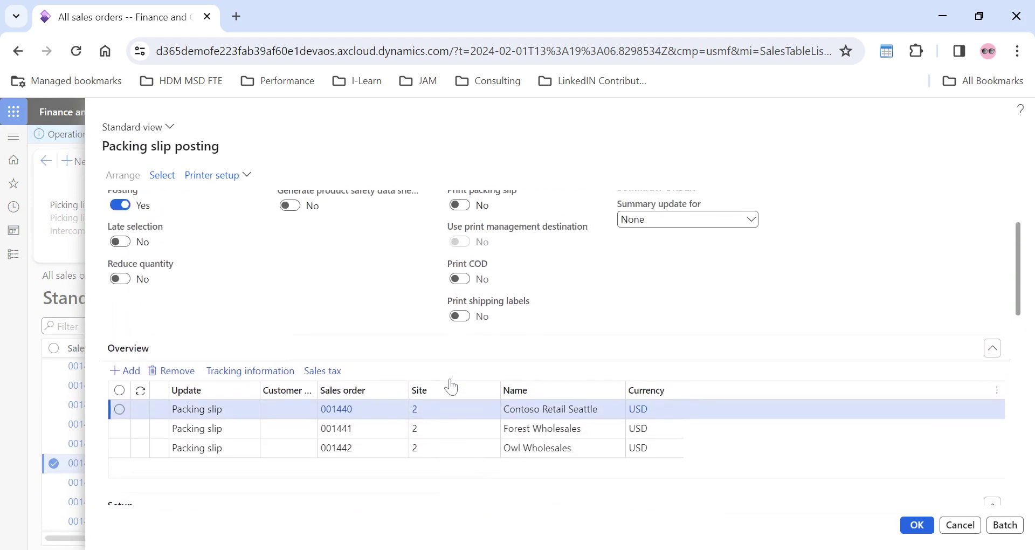
scroll(451, 386, "down", 2)
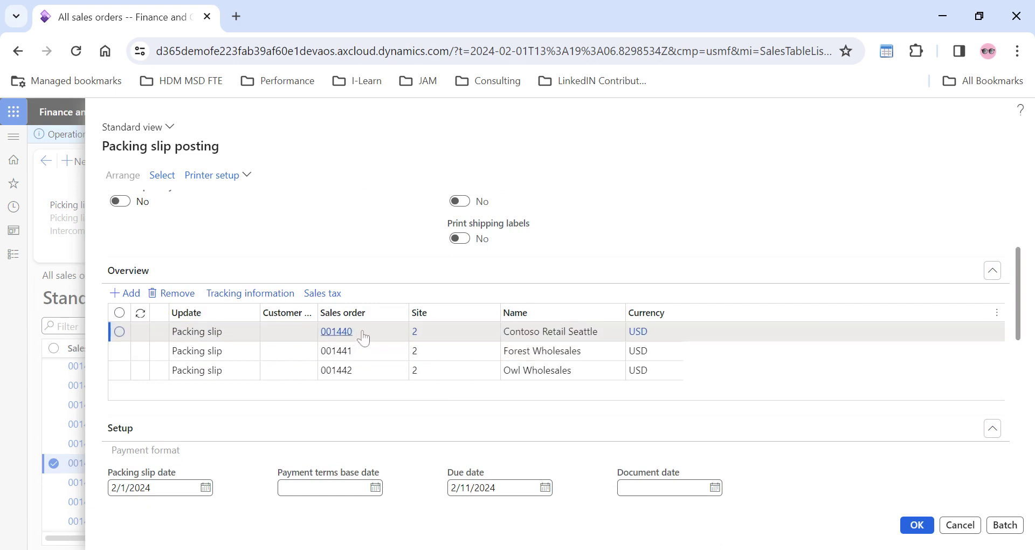
mouse_move(364, 338)
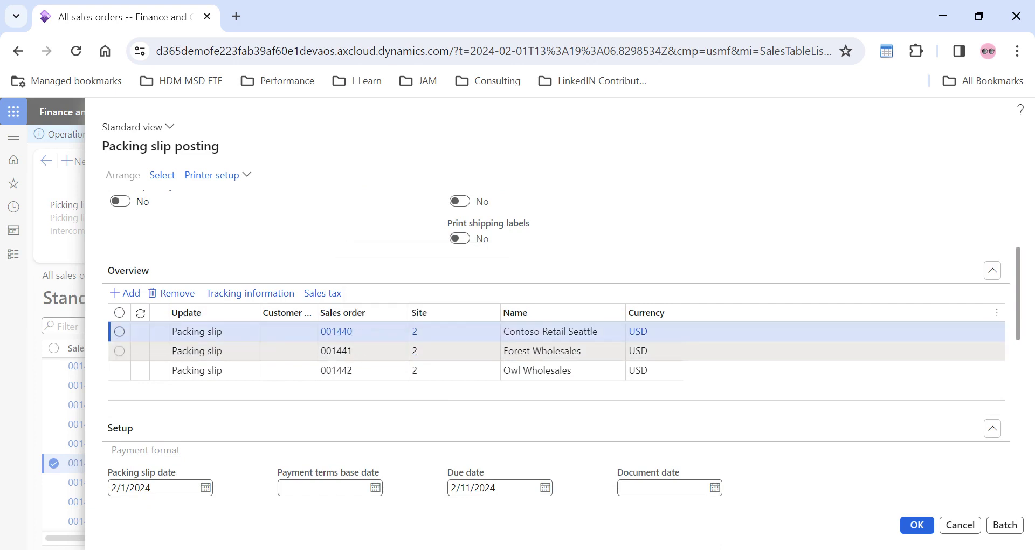
scroll(497, 421, "down", 3)
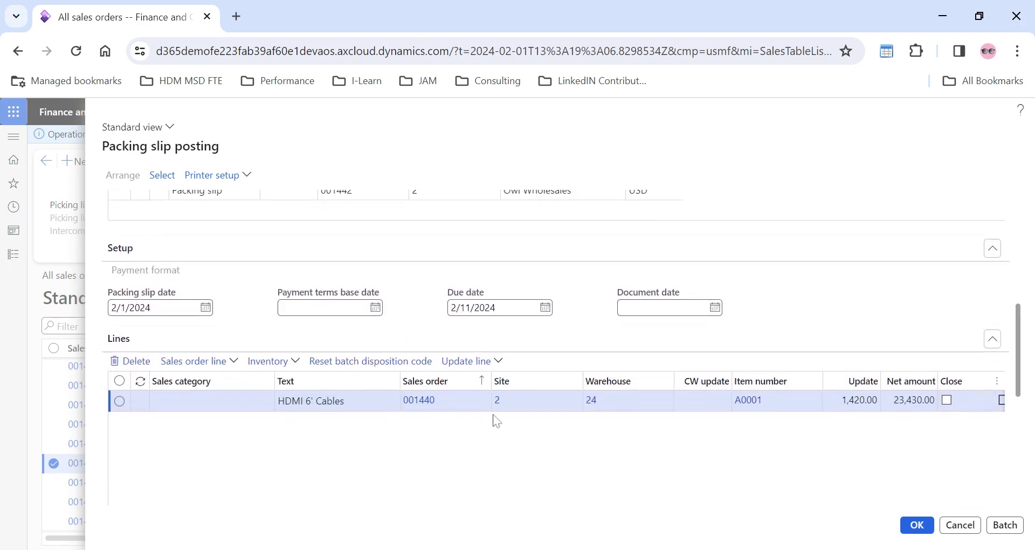
left_click(912, 531)
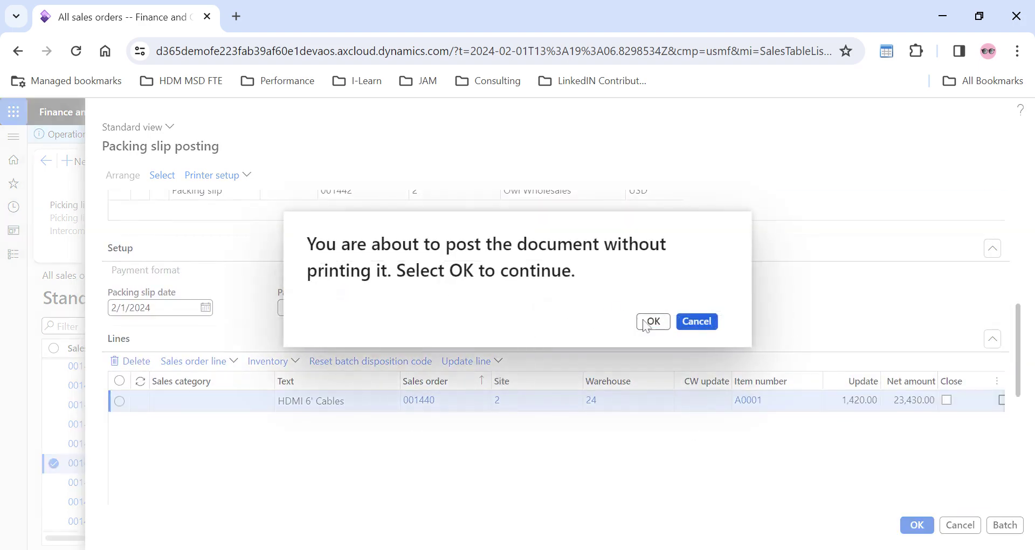
left_click(652, 322)
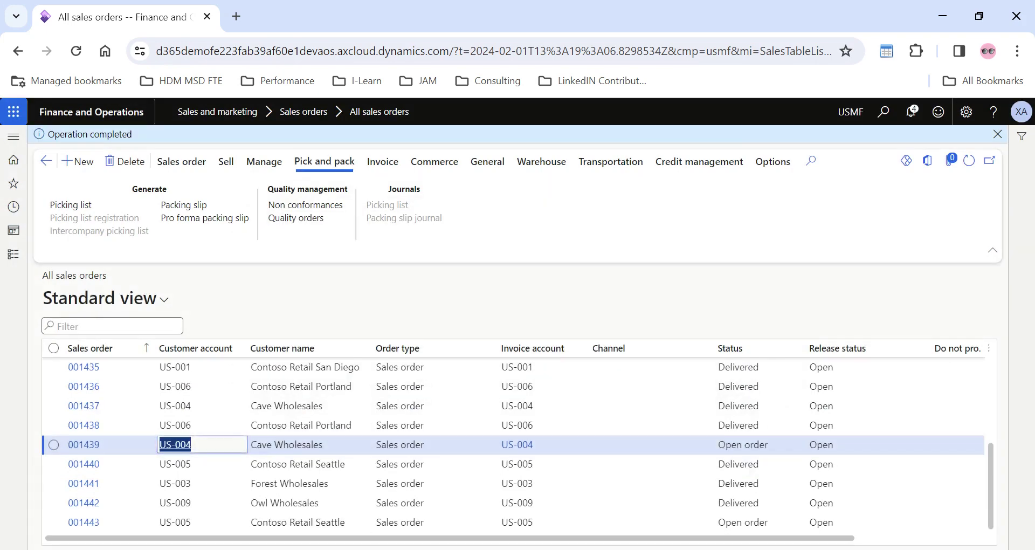
Step: View the packing slip journal of the delivered Contoso Retail Seattle order just below the selected Cave Wholesales order, and return to the order list
scroll(512, 491, "down", 3)
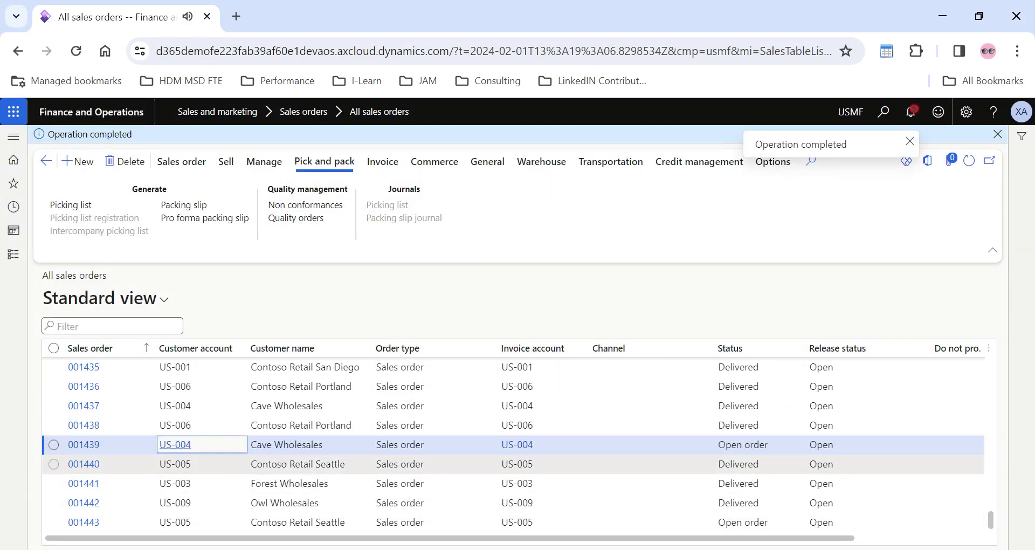
left_click(175, 464)
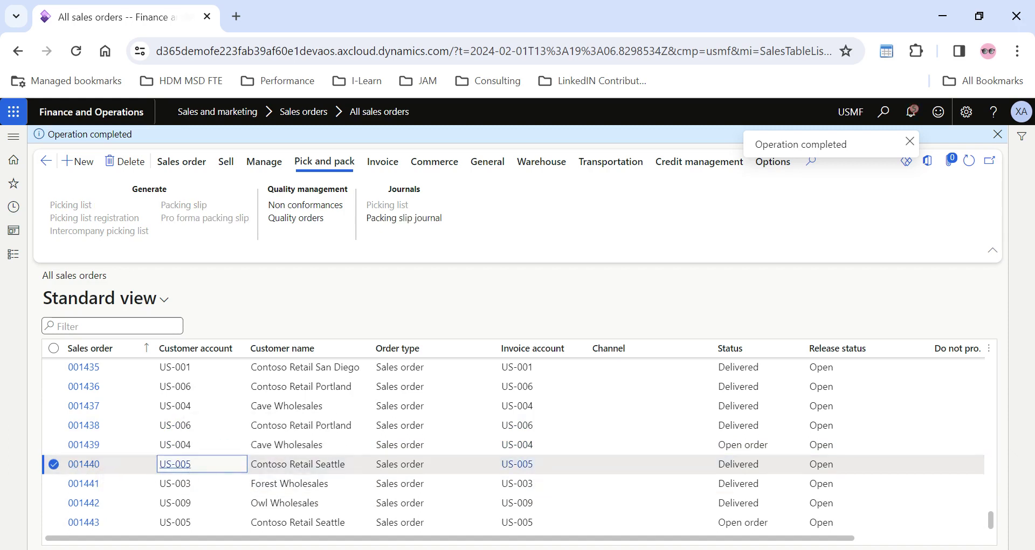
left_click(395, 220)
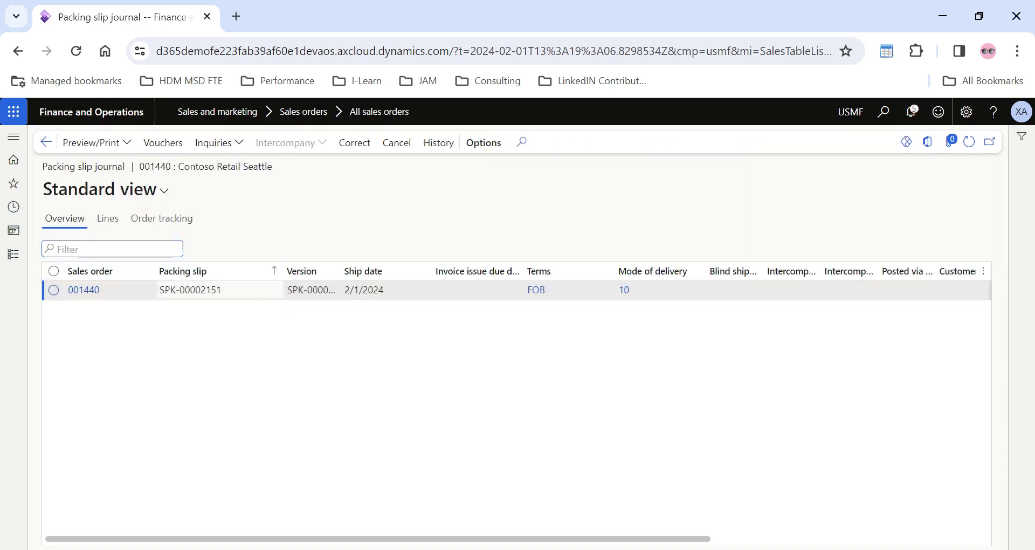
left_click(46, 142)
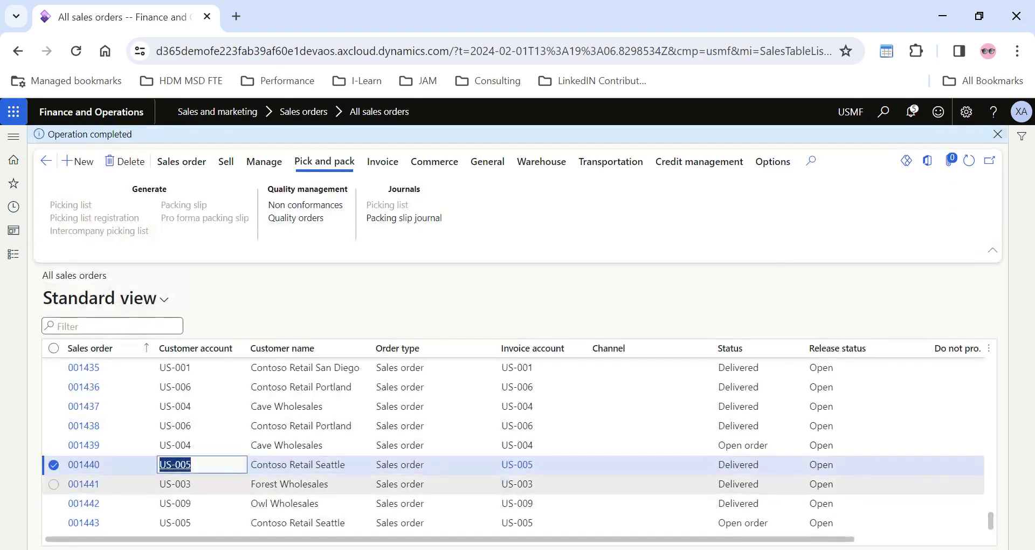
Step: View the packing slip number in the Forest Wholesales order's packing slip journal and return to the order list
key("Down")
left_click(398, 223)
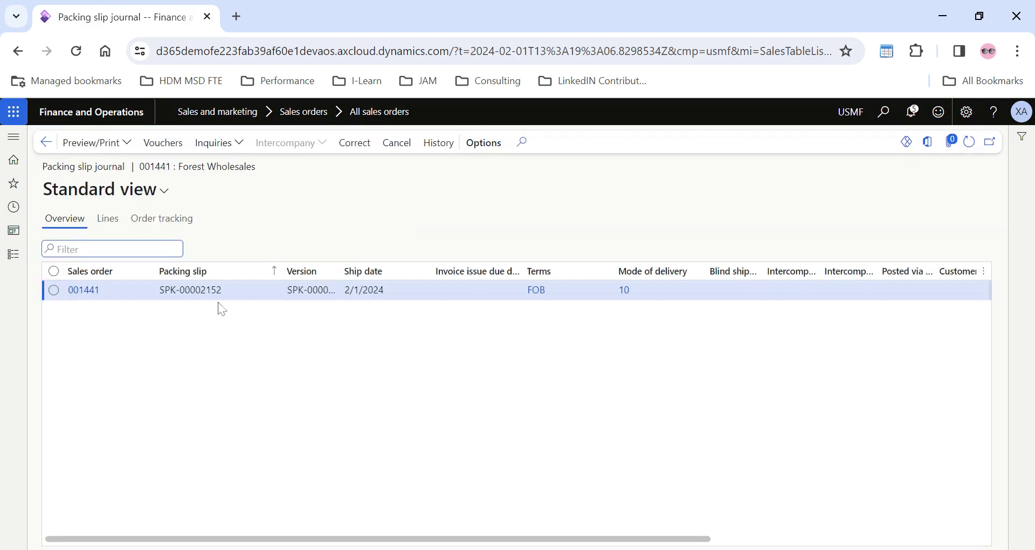
left_click_drag(222, 291, 147, 318)
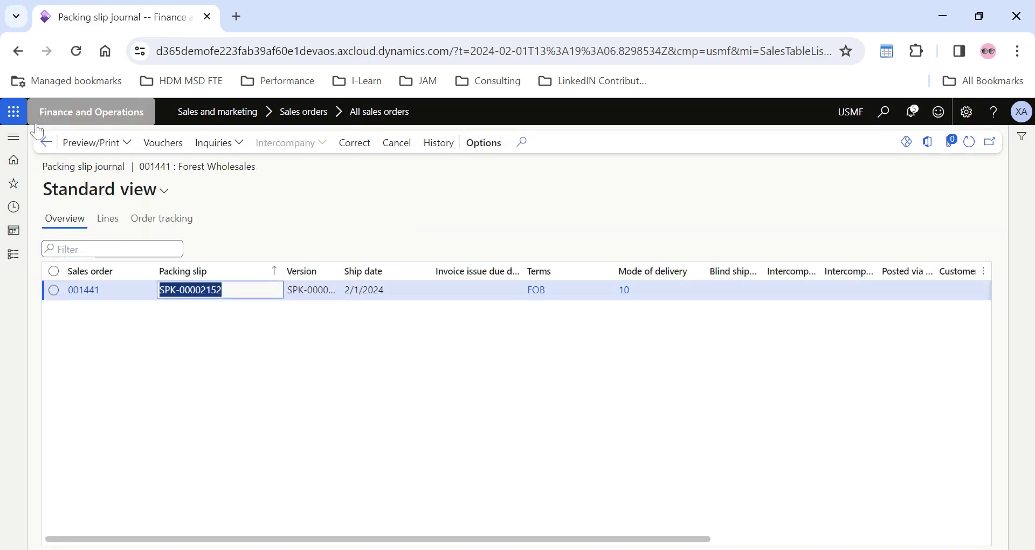
left_click(46, 142)
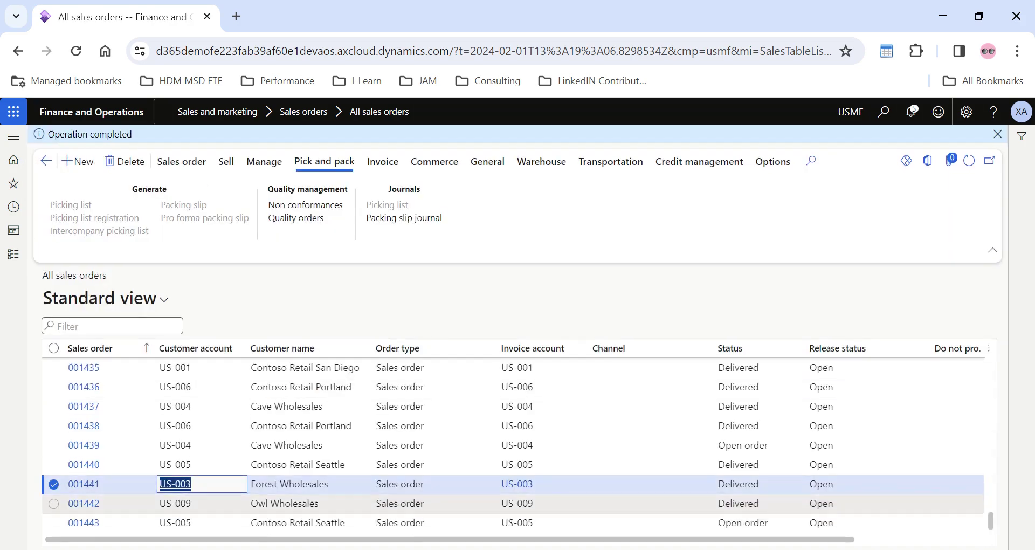
Step: View the Owl Wholesales order's packing slip journal and return to the order list
left_click(178, 503)
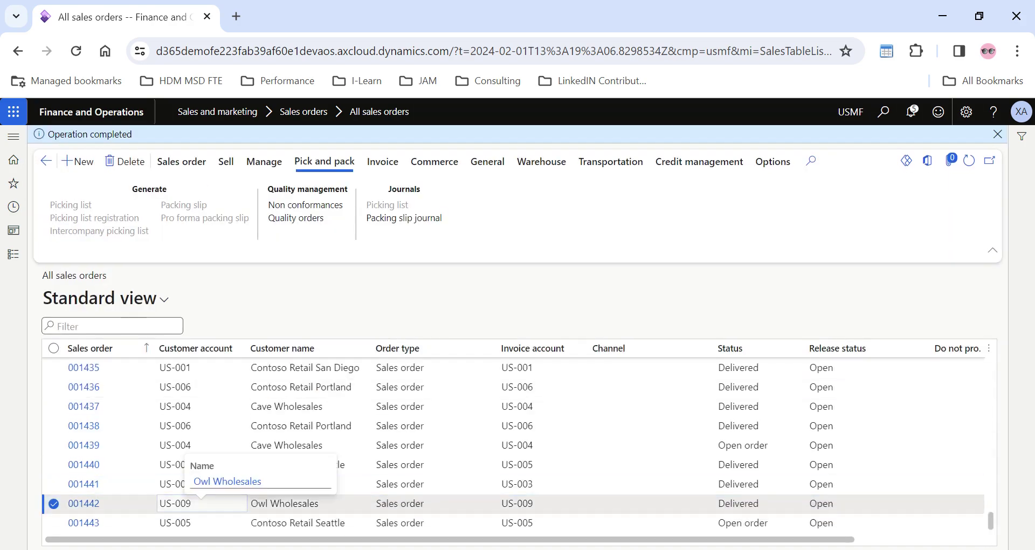
left_click(397, 218)
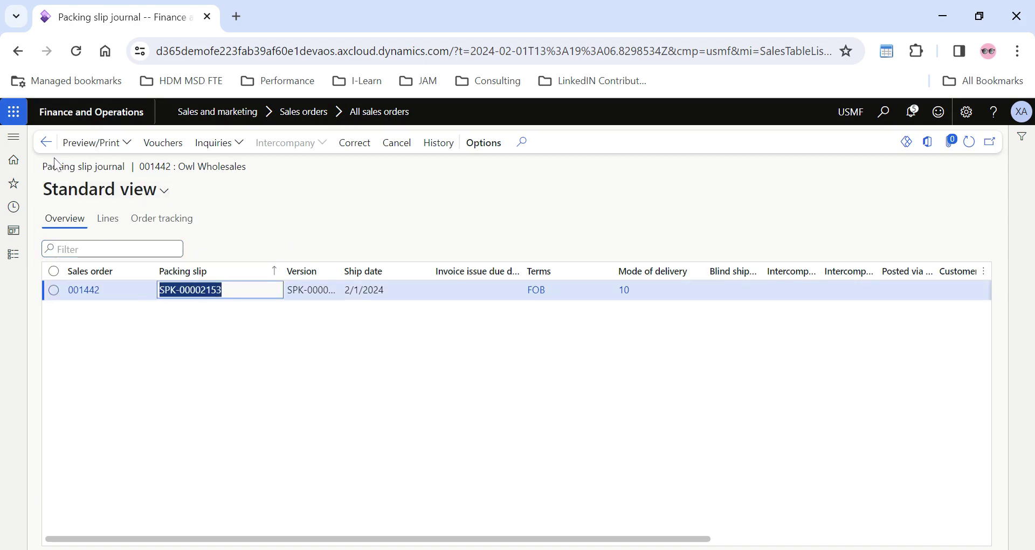
left_click(46, 142)
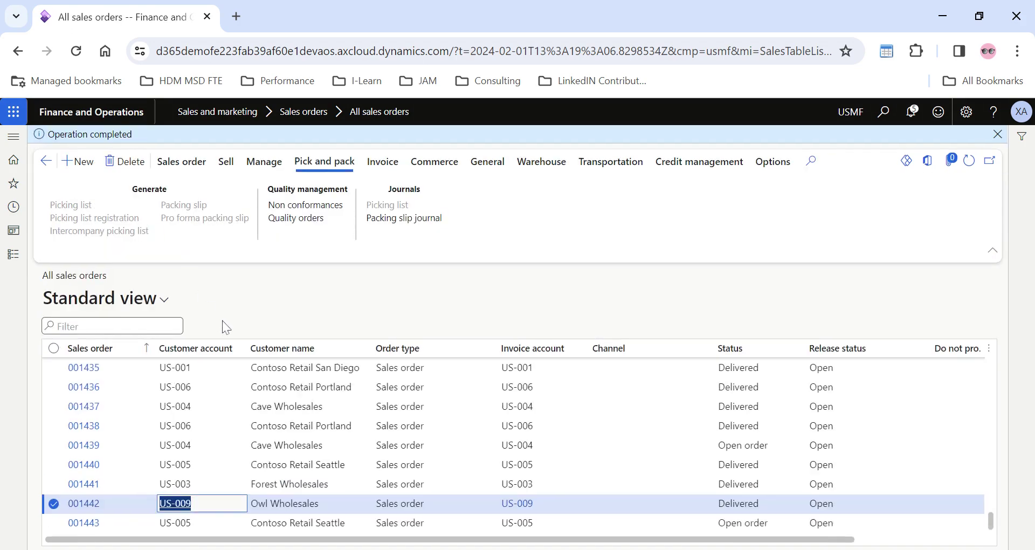